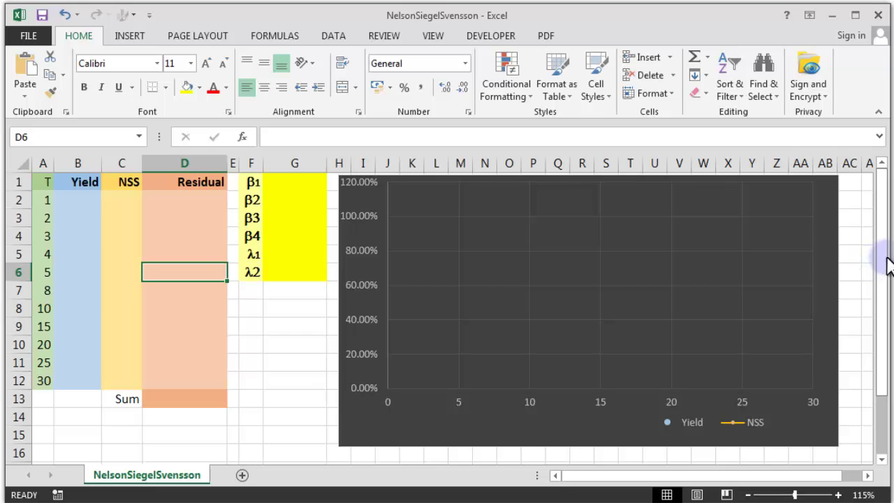
Shrink the spreadsheet window to reveal the yield diagram beside it
{"action": "left_click", "coordinate": [88, 198]}
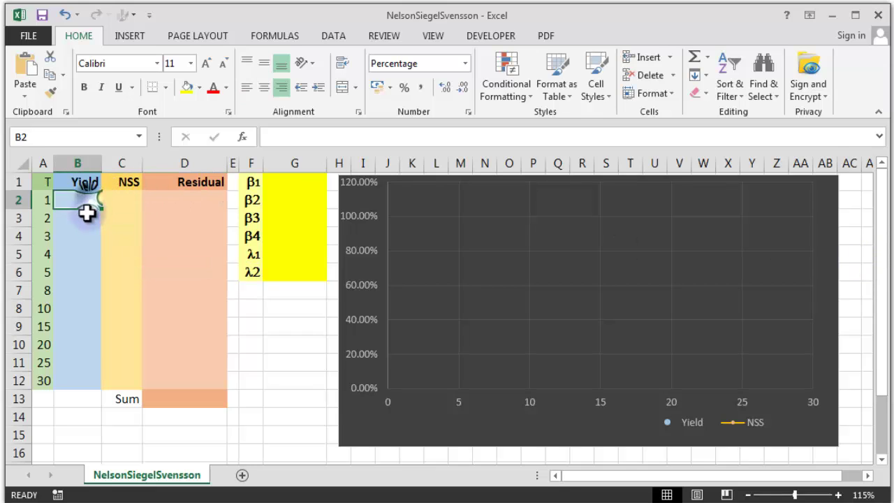
{"action": "left_click", "coordinate": [83, 216]}
{"action": "left_click", "coordinate": [882, 242]}
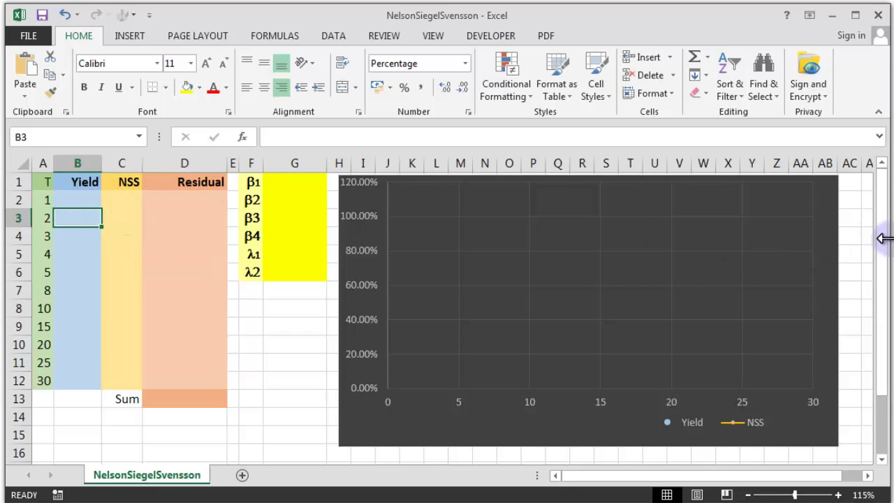
{"action": "mouse_move", "coordinate": [884, 240]}
{"action": "left_mouse_down"}
{"action": "mouse_move", "coordinate": [577, 249]}
{"action": "mouse_move", "coordinate": [592, 273]}
{"action": "mouse_move", "coordinate": [409, 273]}
{"action": "mouse_move", "coordinate": [255, 295]}
{"action": "left_mouse_up"}
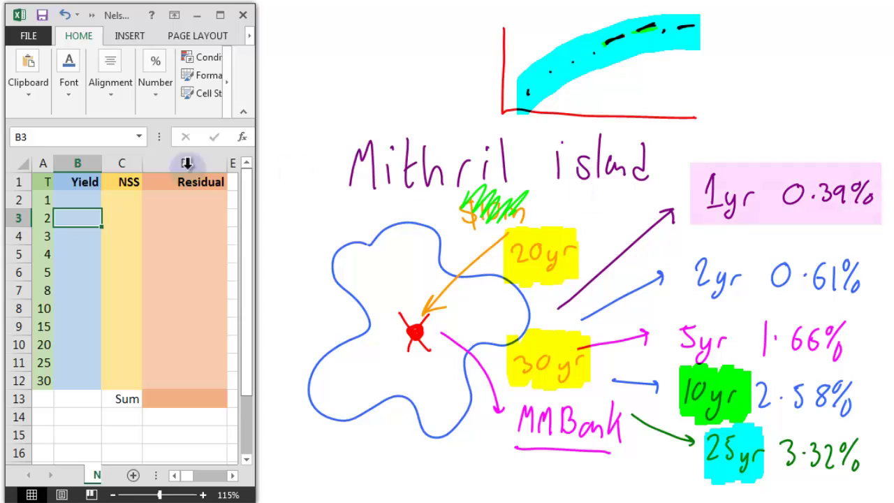
Enter the yields 0.39%, 0.61%, 1.66%, 2.58% and 3.32% for maturities 1, 2, 5, 10, 25
{"action": "left_click", "coordinate": [84, 200]}
{"action": "type", "text": "0.61"}
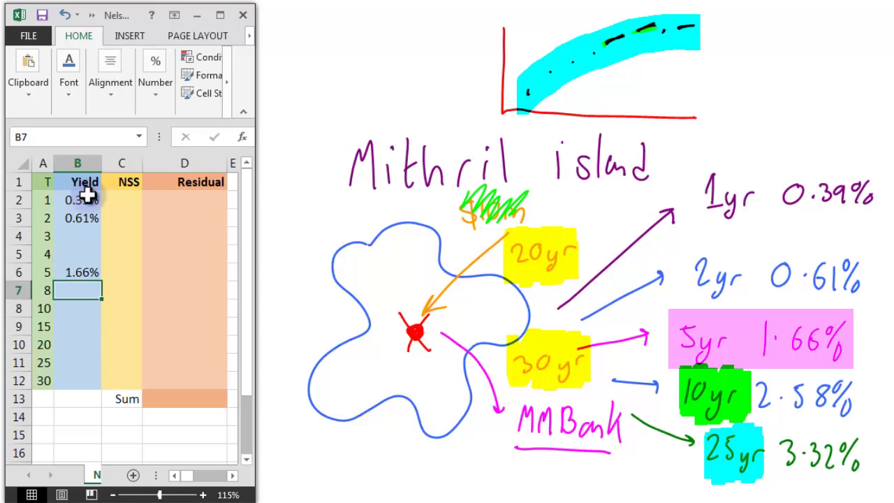
{"action": "key", "text": "Down"}
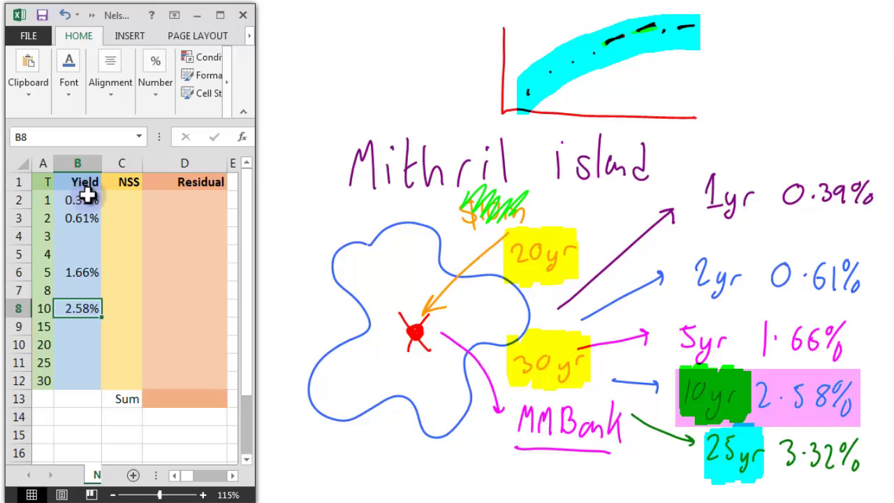
{"action": "key", "text": "Down"}
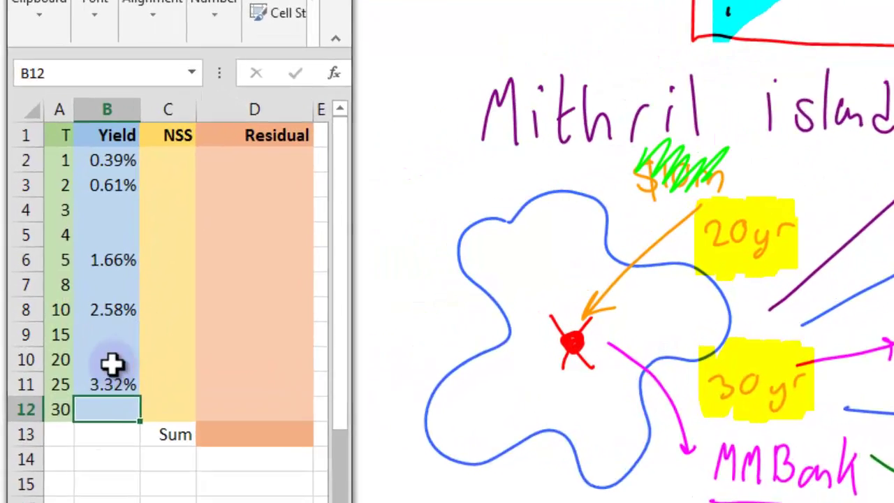
{"action": "left_click", "coordinate": [82, 346]}
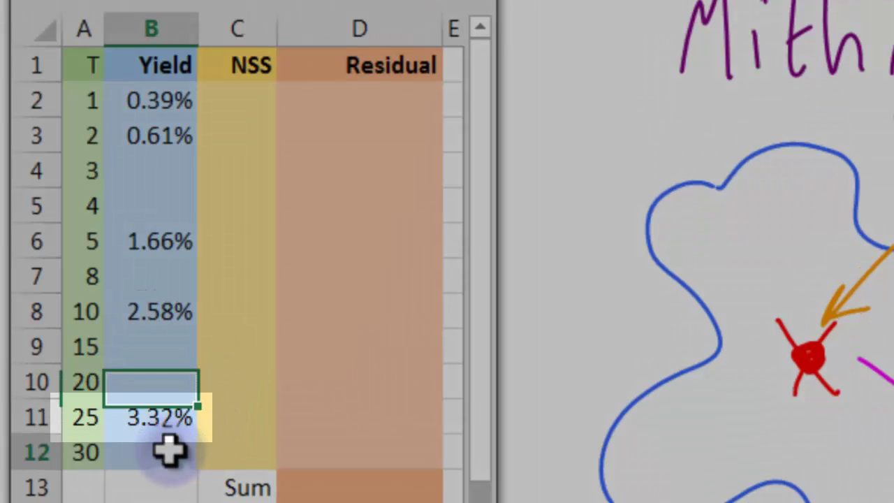
{"action": "left_click", "coordinate": [169, 451]}
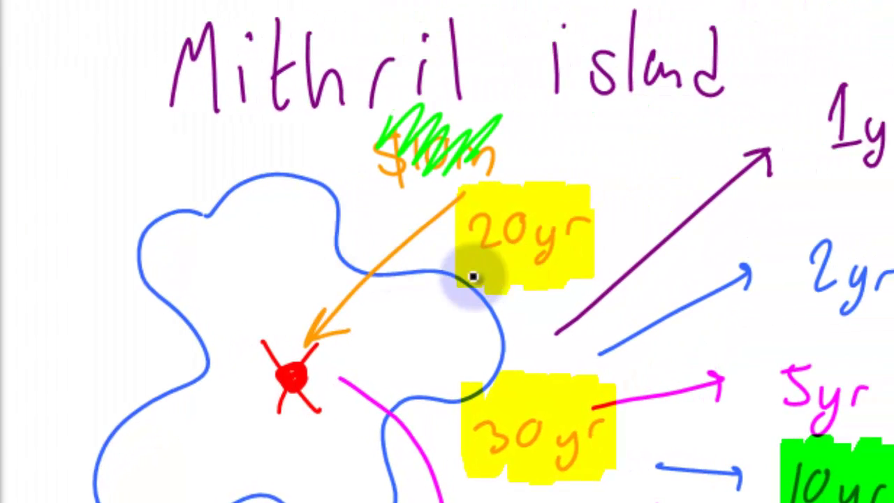
Mark the 20yr and 30yr bonds and $10m amount on the diagram, then widen the sheet window
{"action": "left_click_drag", "start_coordinate": [481, 260], "coordinate": [594, 259]}
{"action": "left_click_drag", "start_coordinate": [492, 470], "coordinate": [639, 467]}
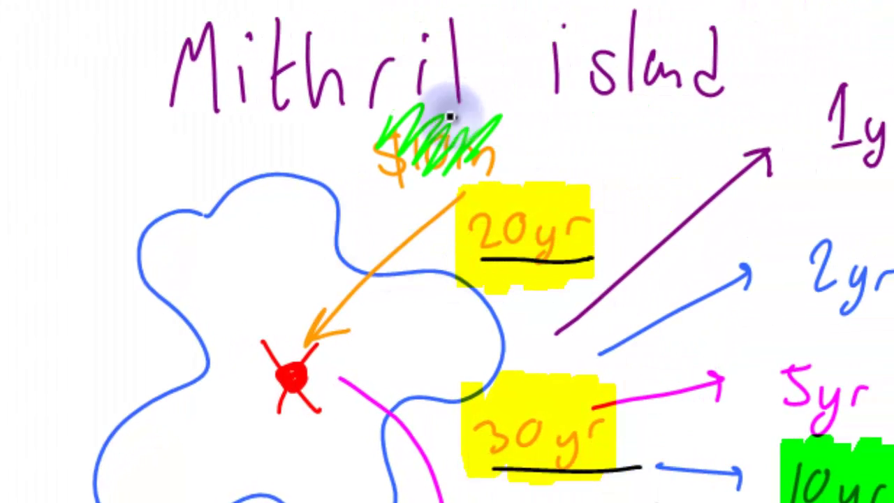
{"action": "mouse_move", "coordinate": [460, 117]}
{"action": "left_mouse_down"}
{"action": "mouse_move", "coordinate": [435, 199]}
{"action": "mouse_move", "coordinate": [465, 131]}
{"action": "left_mouse_up"}
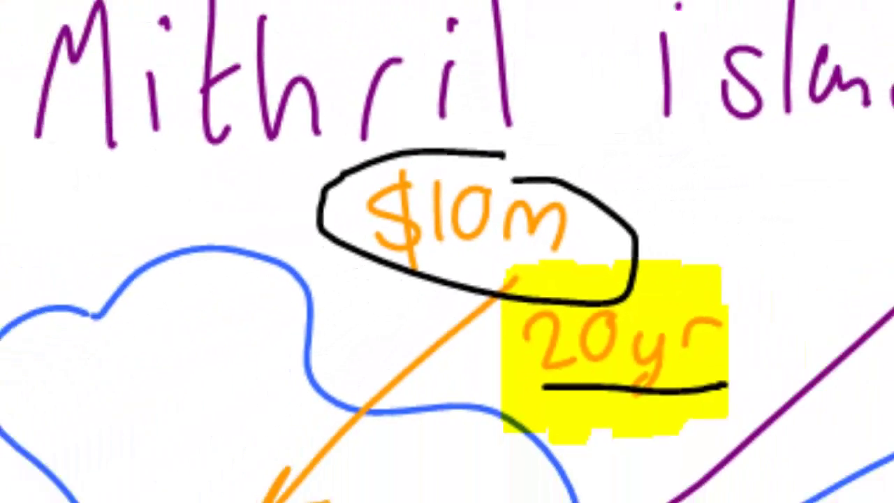
{"action": "key", "text": "alt+Tab"}
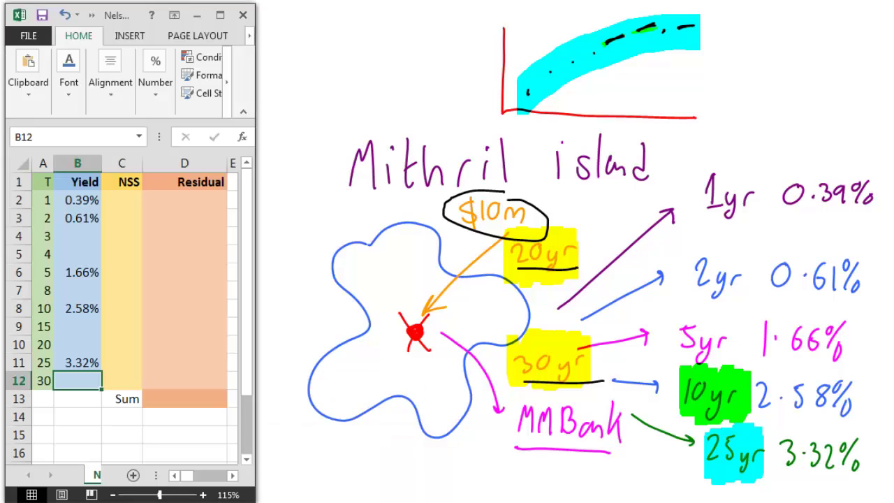
{"action": "left_click_drag", "start_coordinate": [256, 269], "coordinate": [885, 259]}
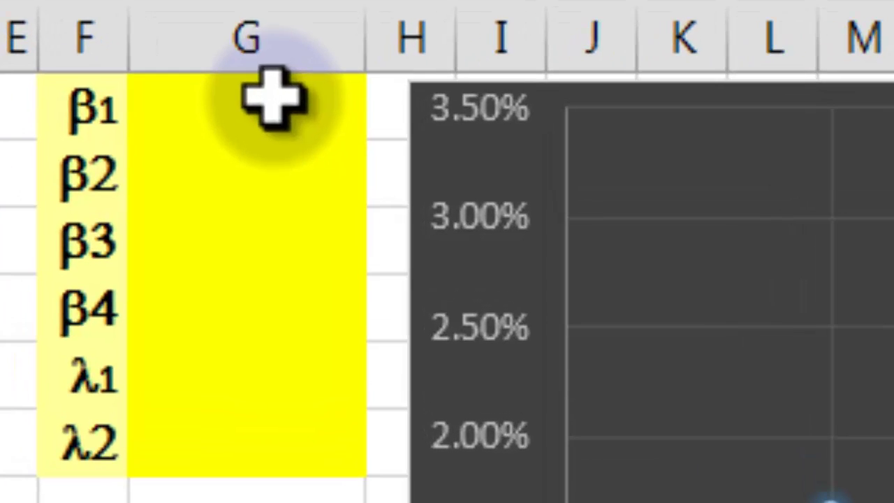
Set β1 through β4 in G1:G4 to 0.01
{"action": "left_click", "coordinate": [301, 180]}
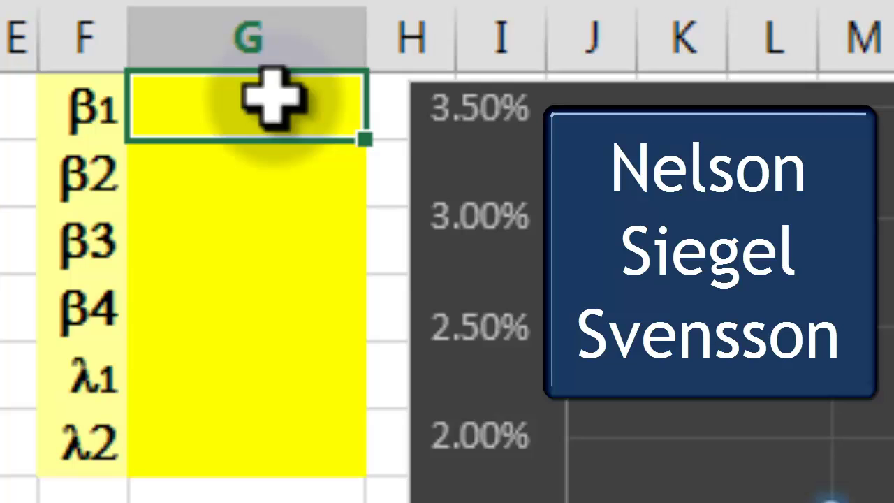
{"action": "double_click", "coordinate": [280, 99]}
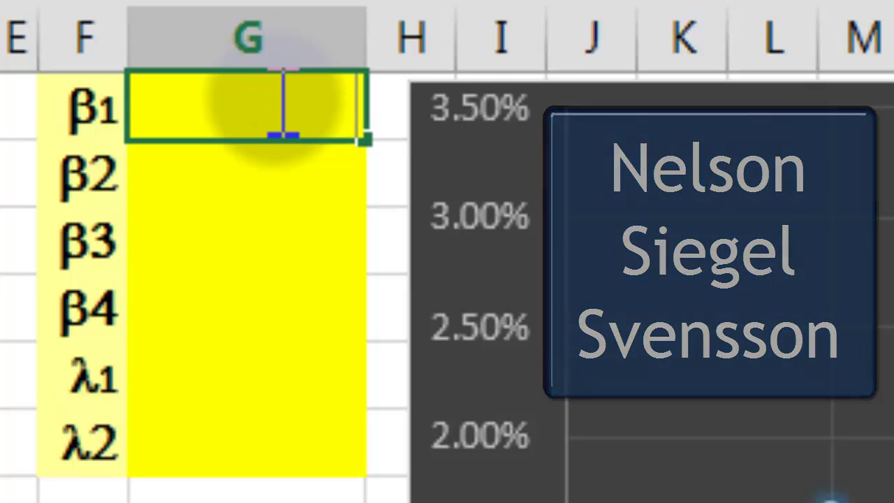
{"action": "type", "text": "0.01"}
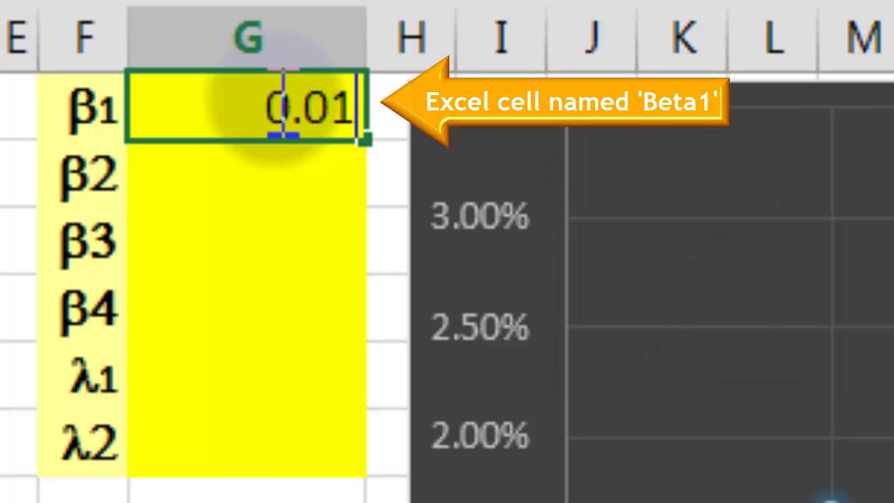
{"action": "key", "text": "Return"}
{"action": "type", "text": "0.01"}
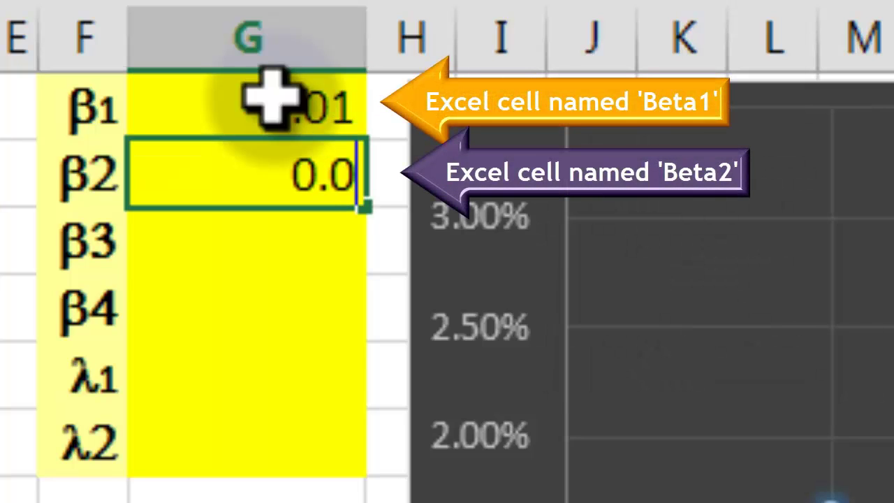
{"action": "key", "text": "Return"}
{"action": "type", "text": "0.01"}
{"action": "key", "text": "Return"}
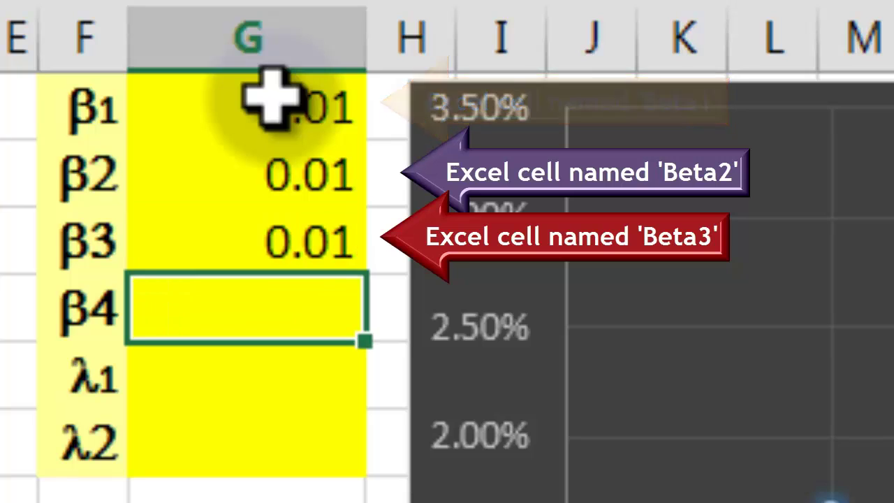
{"action": "type", "text": "0.01"}
{"action": "key", "text": "Return"}
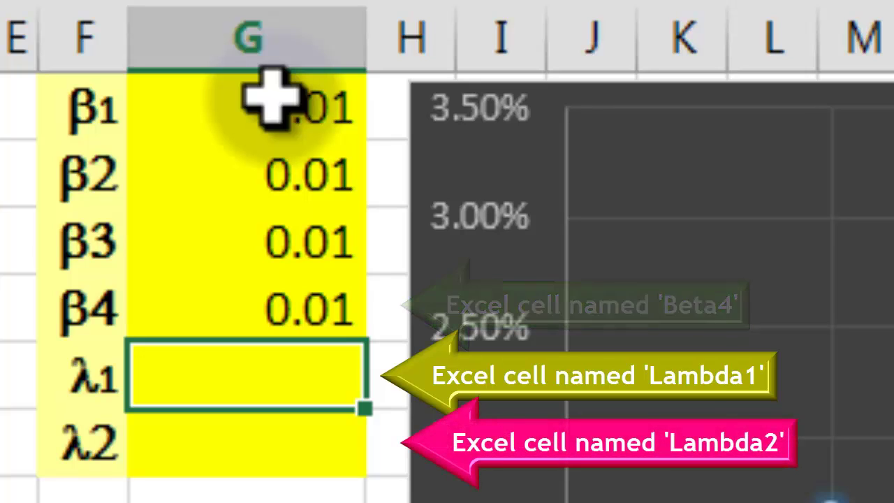
Set λ1 and λ2 to 1.00 and highlight the six starting parameters
{"action": "type", "text": "1"}
{"action": "key", "text": "Return"}
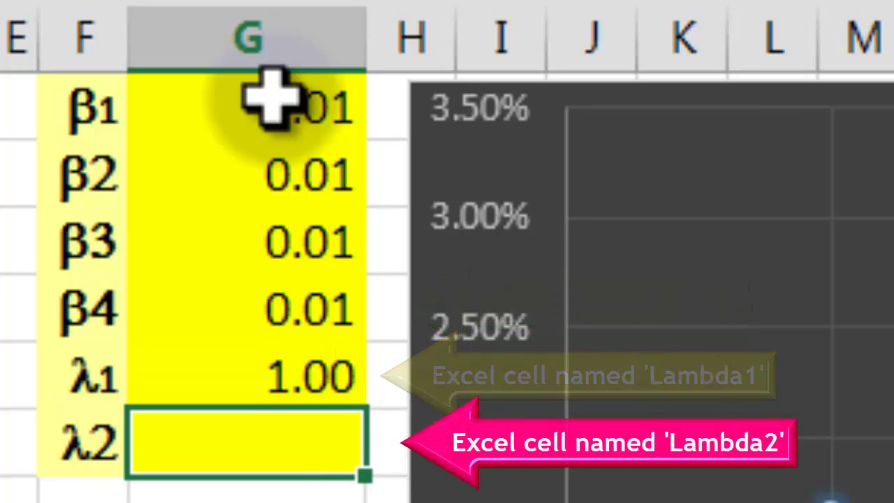
{"action": "type", "text": "1"}
{"action": "key", "text": "Return"}
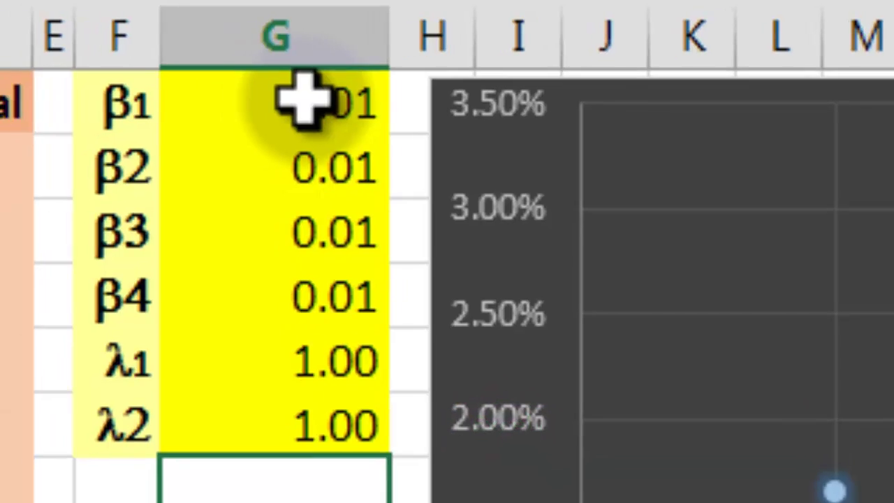
{"action": "left_click_drag", "start_coordinate": [272, 104], "coordinate": [265, 310]}
{"action": "left_click_drag", "start_coordinate": [489, 283], "coordinate": [490, 301]}
{"action": "left_click", "coordinate": [513, 341]}
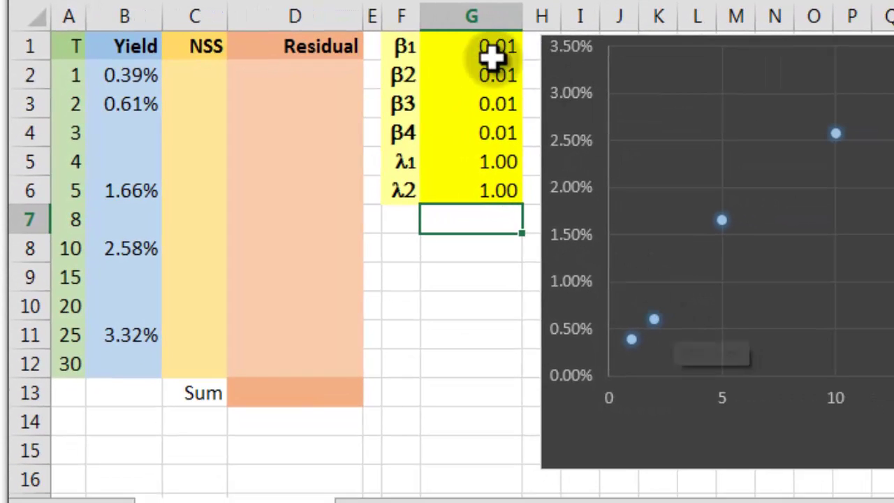
{"action": "left_click_drag", "start_coordinate": [486, 55], "coordinate": [485, 190]}
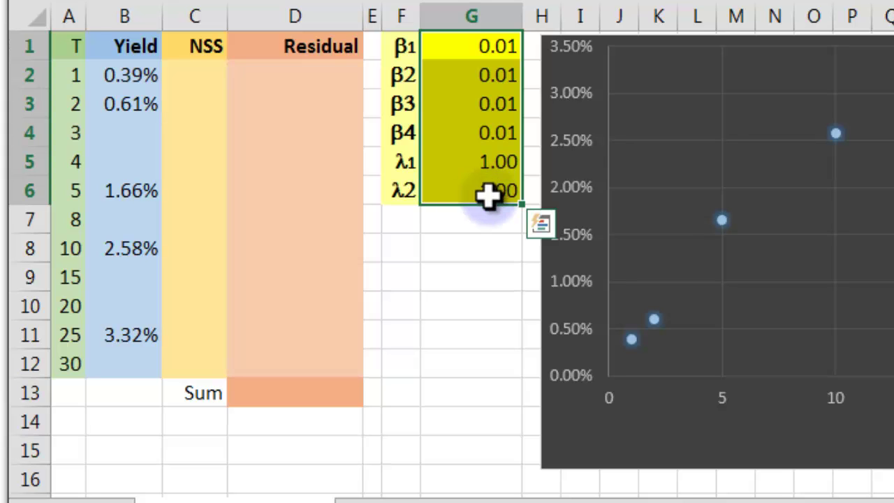
{"action": "left_click", "coordinate": [201, 72]}
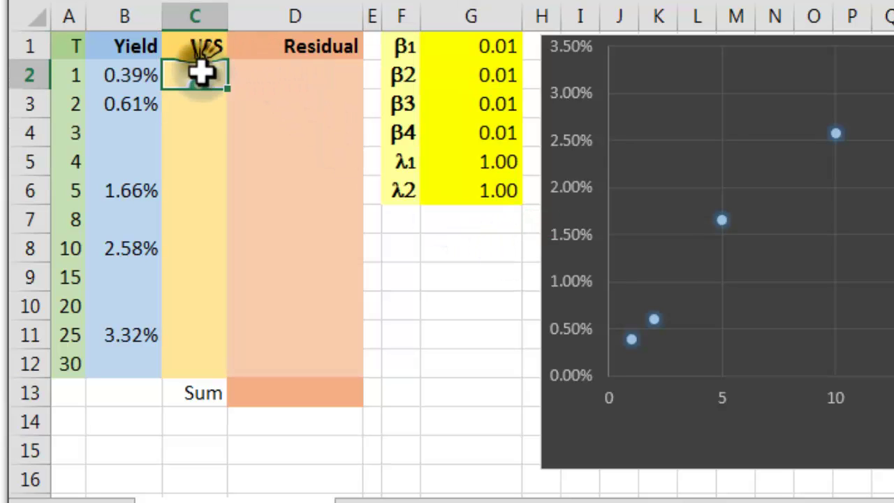
{"action": "left_click", "coordinate": [200, 108]}
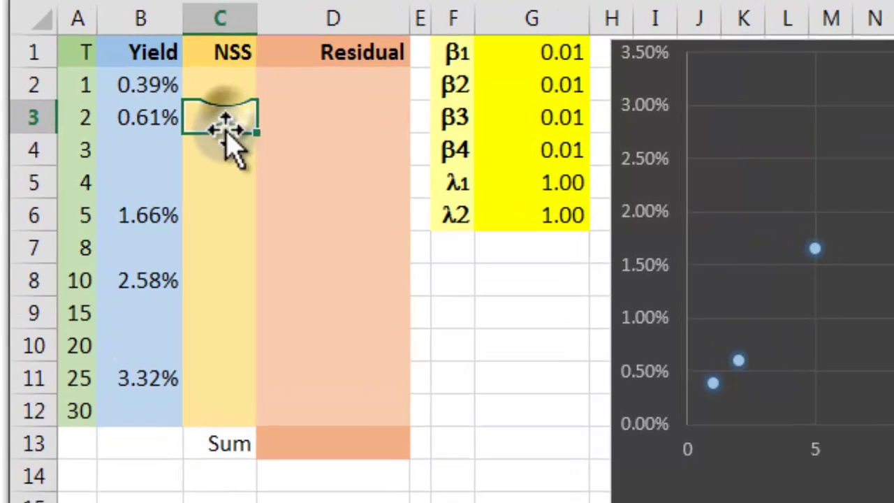
{"action": "left_click", "coordinate": [220, 150]}
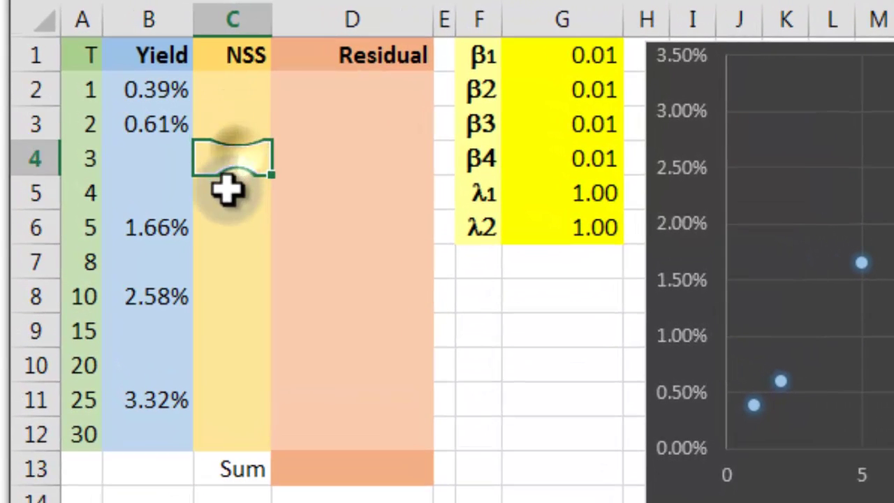
{"action": "left_click", "coordinate": [221, 182]}
{"action": "left_click", "coordinate": [221, 215]}
{"action": "left_click", "coordinate": [222, 248]}
{"action": "left_click", "coordinate": [239, 301]}
{"action": "left_click", "coordinate": [235, 336]}
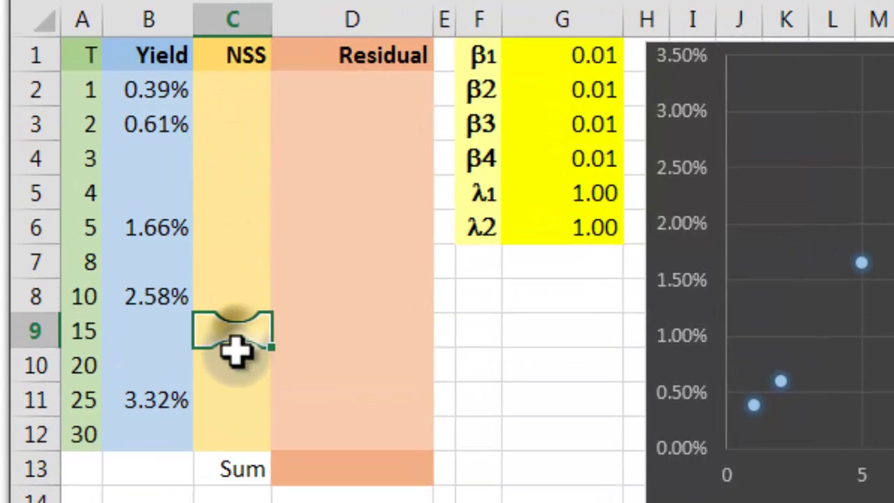
{"action": "left_click", "coordinate": [237, 368]}
{"action": "left_click", "coordinate": [232, 402]}
{"action": "left_click", "coordinate": [234, 429]}
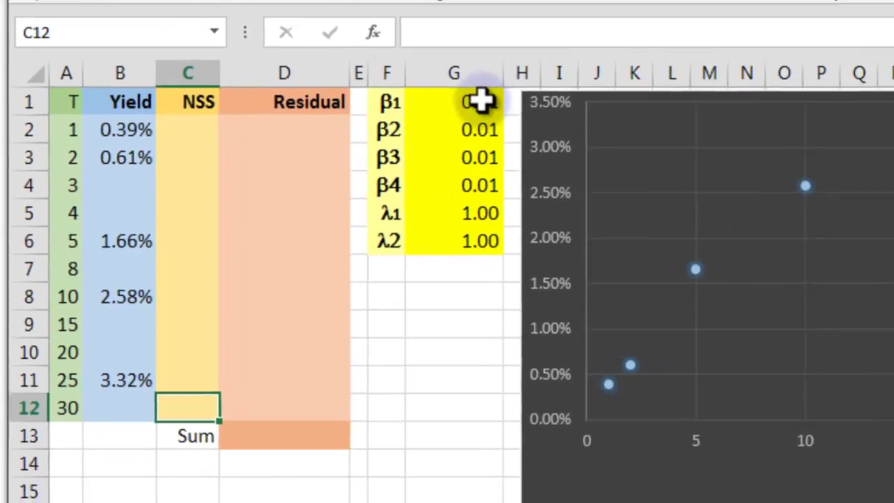
{"action": "left_click", "coordinate": [593, 61]}
{"action": "left_click_drag", "start_coordinate": [347, 160], "coordinate": [334, 255]}
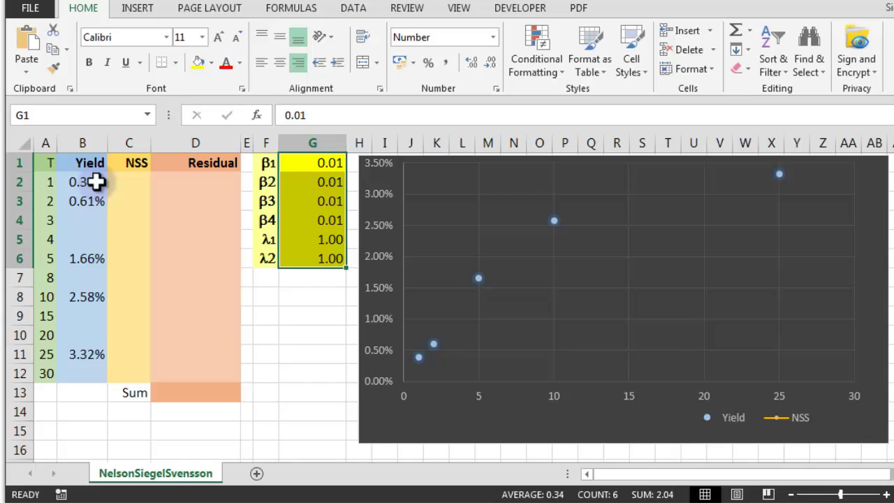
{"action": "left_click_drag", "start_coordinate": [91, 183], "coordinate": [86, 380]}
{"action": "left_click", "coordinate": [80, 197]}
{"action": "left_click_drag", "start_coordinate": [79, 215], "coordinate": [78, 381]}
{"action": "left_click", "coordinate": [123, 205]}
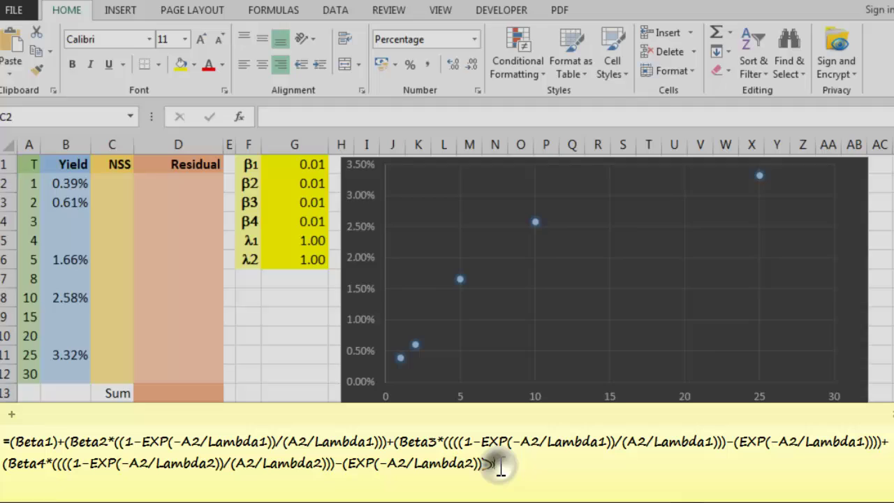
Copy the NSS formula from the note and paste it into C2
{"action": "left_click_drag", "start_coordinate": [499, 464], "coordinate": [2, 441]}
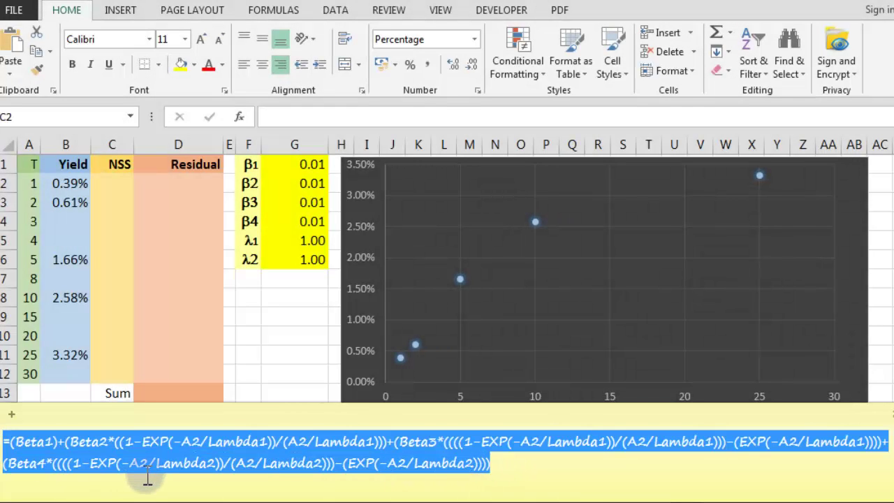
{"action": "key", "text": "alt+Tab"}
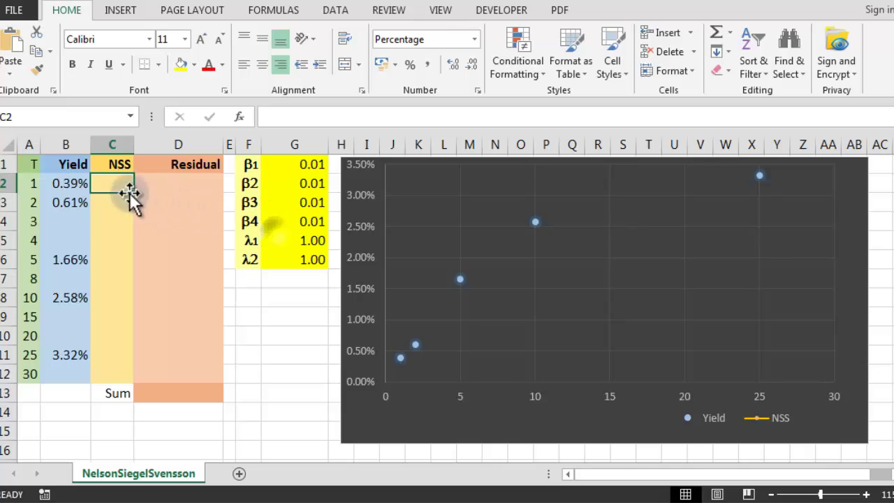
{"action": "left_click", "coordinate": [291, 116]}
{"action": "key", "text": "ctrl+v"}
{"action": "key", "text": "Return"}
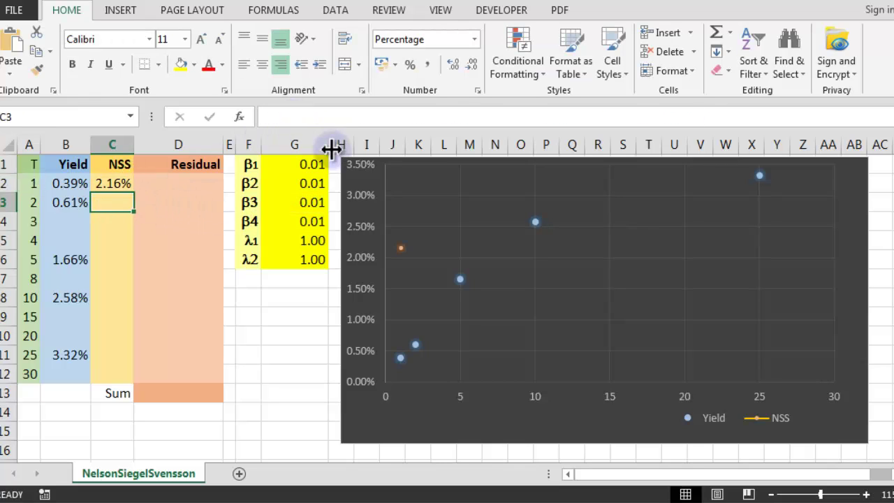
{"action": "left_click_drag", "start_coordinate": [277, 160], "coordinate": [303, 257]}
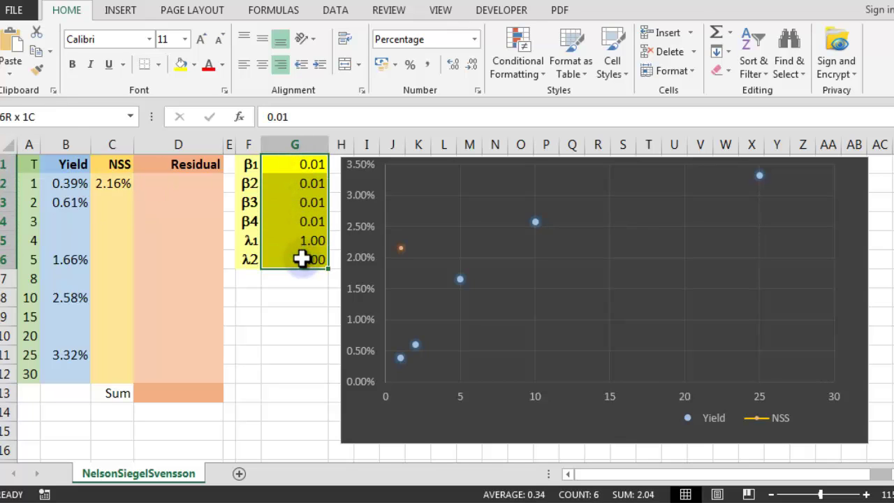
Fill the NSS formula down C2:C12 and select the parameters G1:G6
{"action": "left_click", "coordinate": [119, 184]}
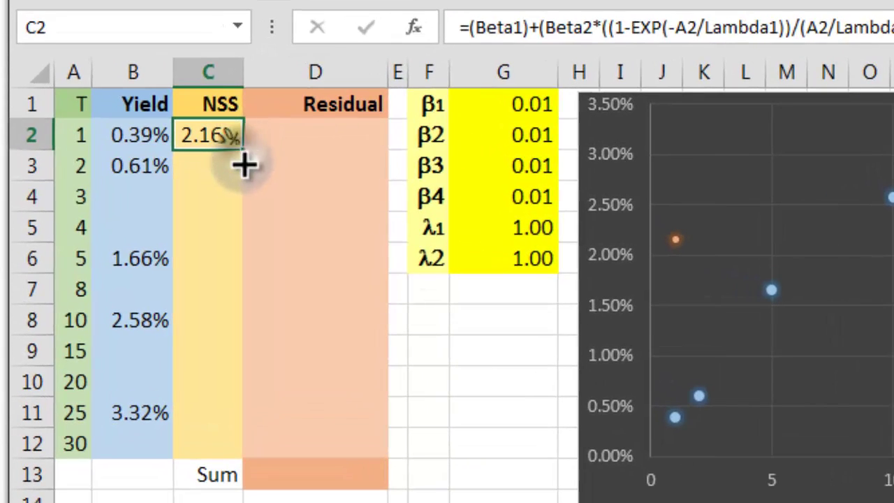
{"action": "left_click_drag", "start_coordinate": [244, 165], "coordinate": [238, 452]}
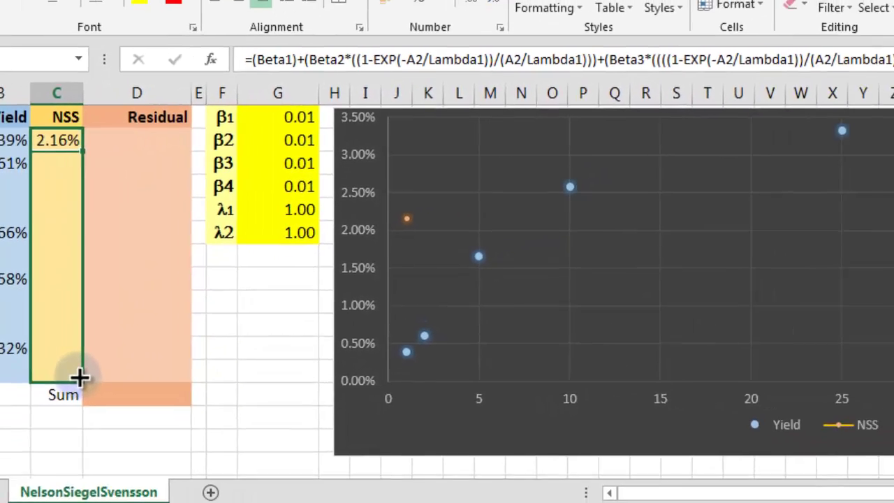
{"action": "left_click_drag", "start_coordinate": [79, 377], "coordinate": [78, 378]}
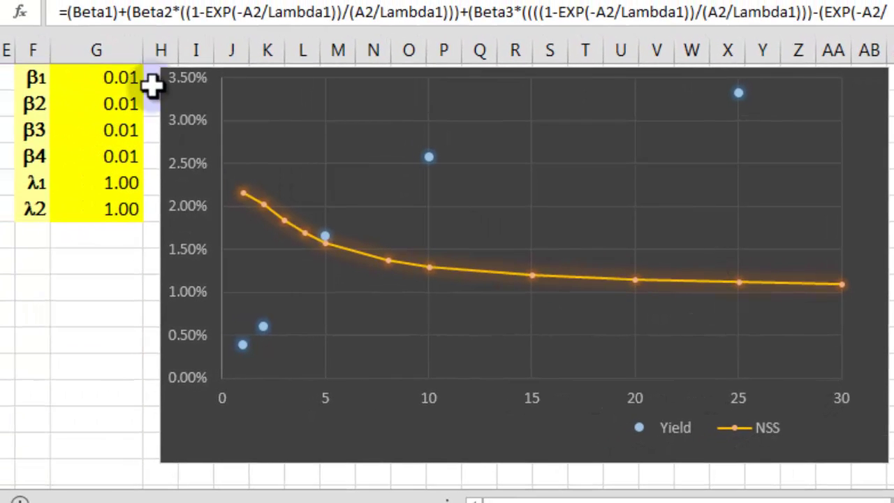
{"action": "left_click_drag", "start_coordinate": [119, 78], "coordinate": [106, 208]}
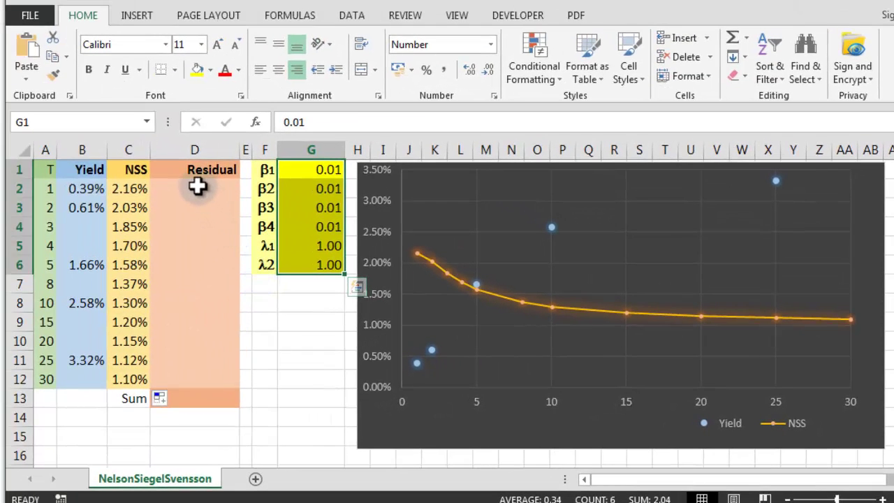
{"action": "left_click", "coordinate": [197, 188]}
{"action": "left_click", "coordinate": [193, 205]}
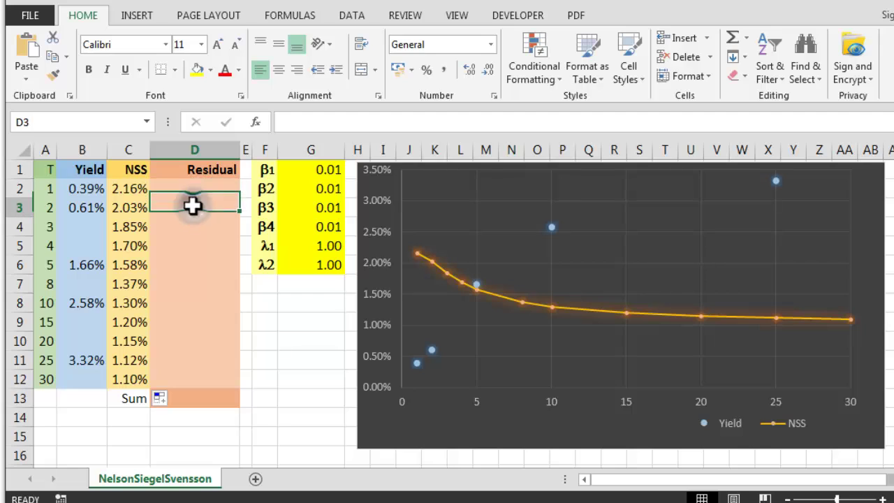
{"action": "mouse_move", "coordinate": [461, 284]}
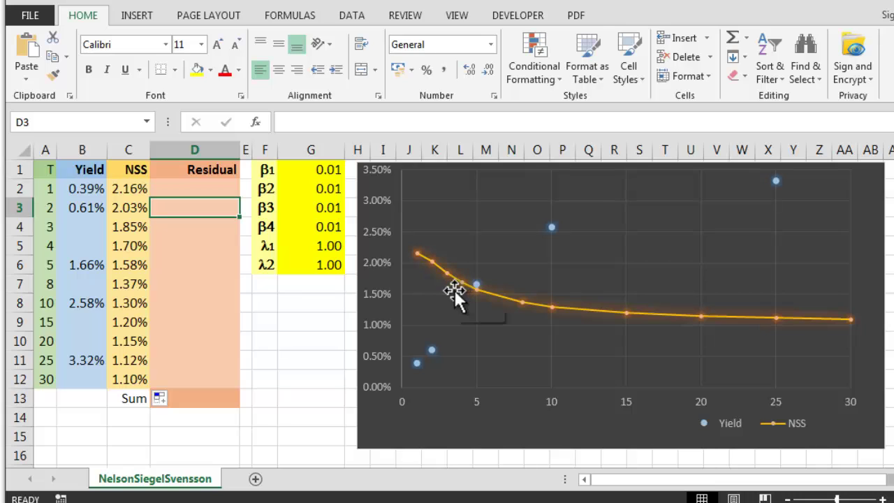
{"action": "left_click", "coordinate": [206, 207]}
{"action": "left_click", "coordinate": [203, 224]}
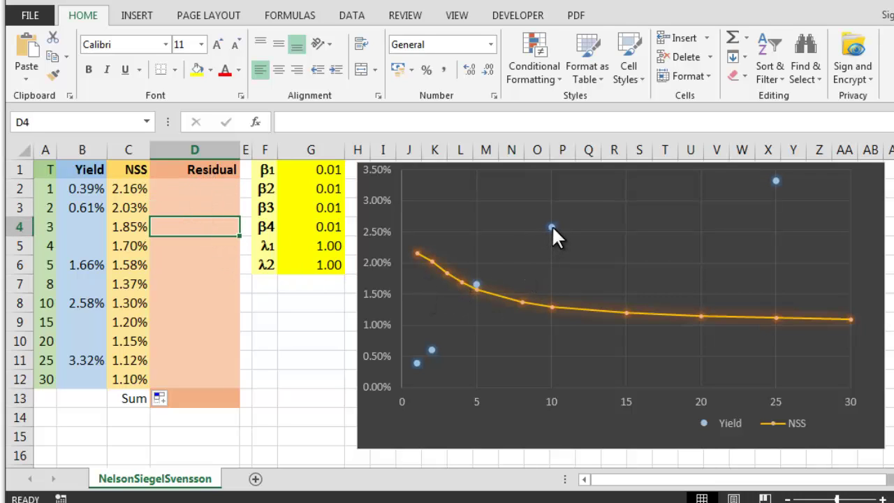
{"action": "mouse_move", "coordinate": [551, 227]}
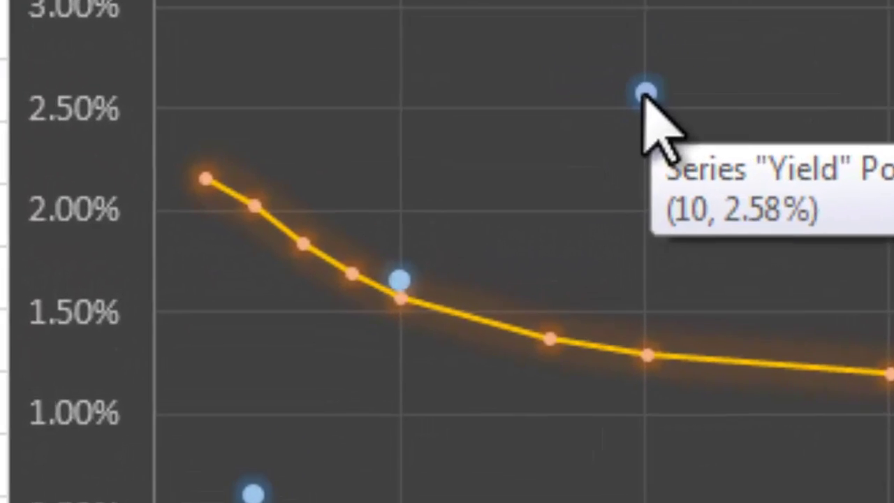
{"action": "left_click", "coordinate": [644, 91]}
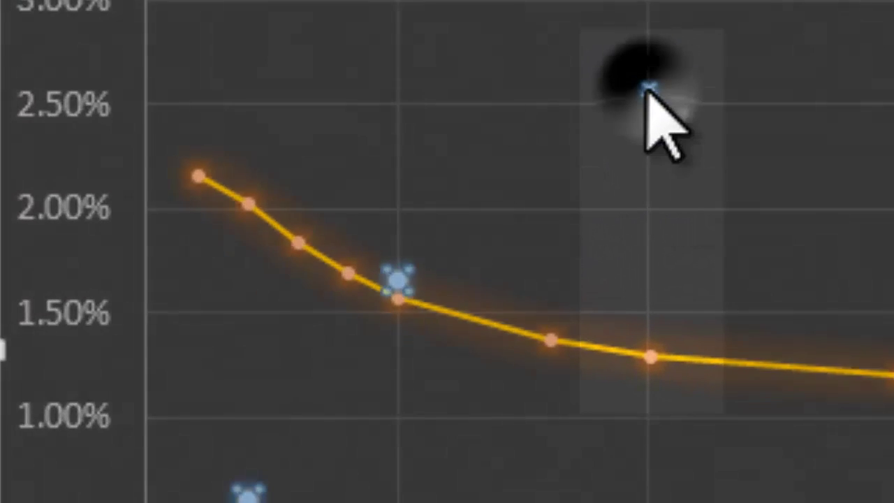
{"action": "left_click", "coordinate": [647, 355]}
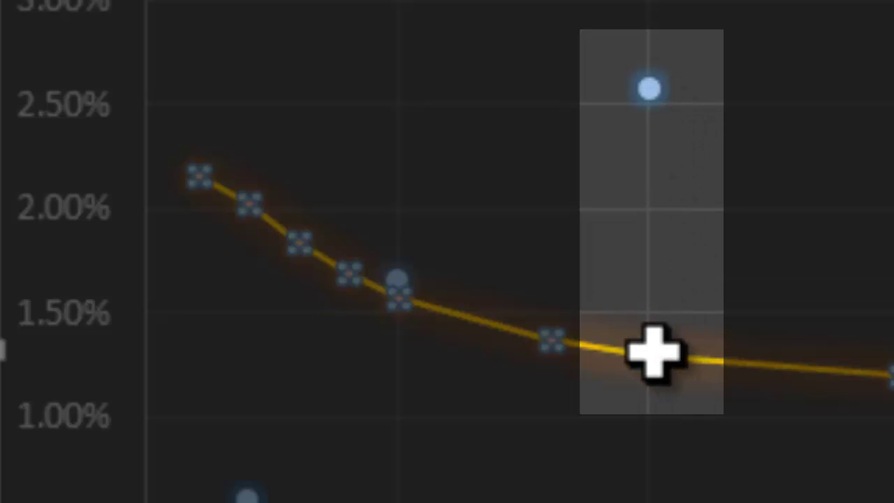
{"action": "mouse_move", "coordinate": [652, 347]}
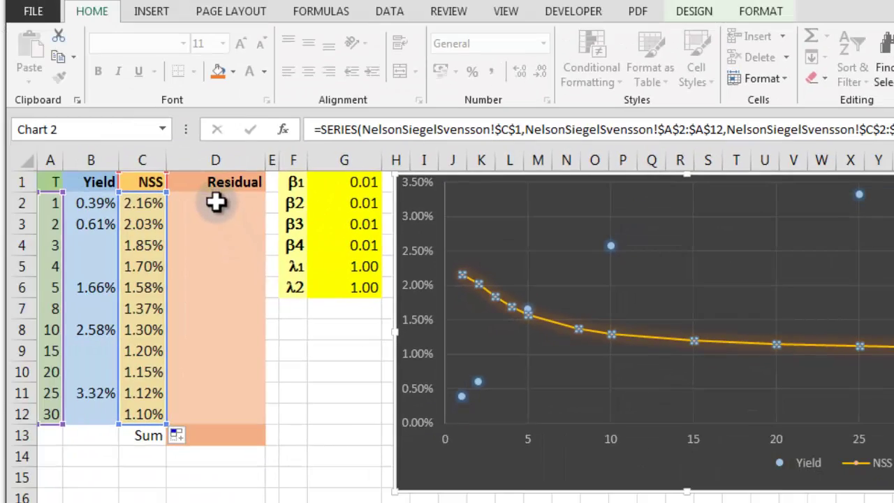
{"action": "left_click", "coordinate": [216, 202]}
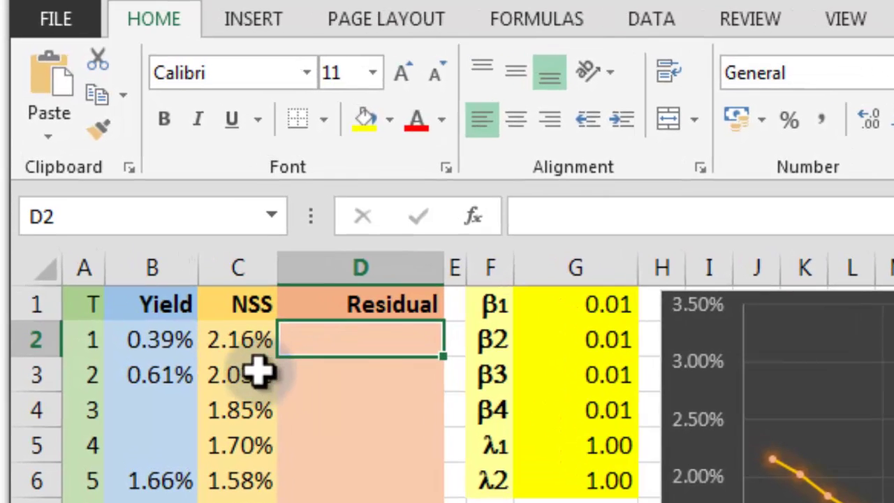
{"action": "left_click", "coordinate": [144, 338]}
{"action": "left_click", "coordinate": [241, 340]}
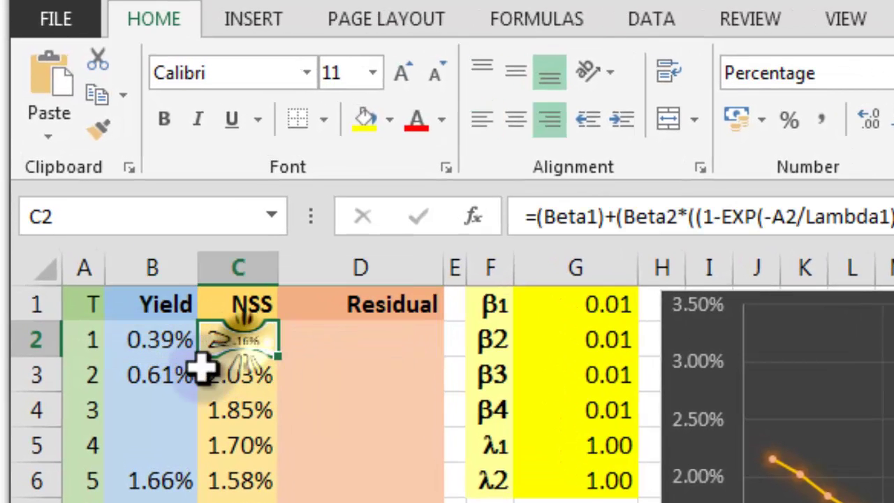
{"action": "left_click", "coordinate": [150, 410]}
{"action": "left_click", "coordinate": [310, 409]}
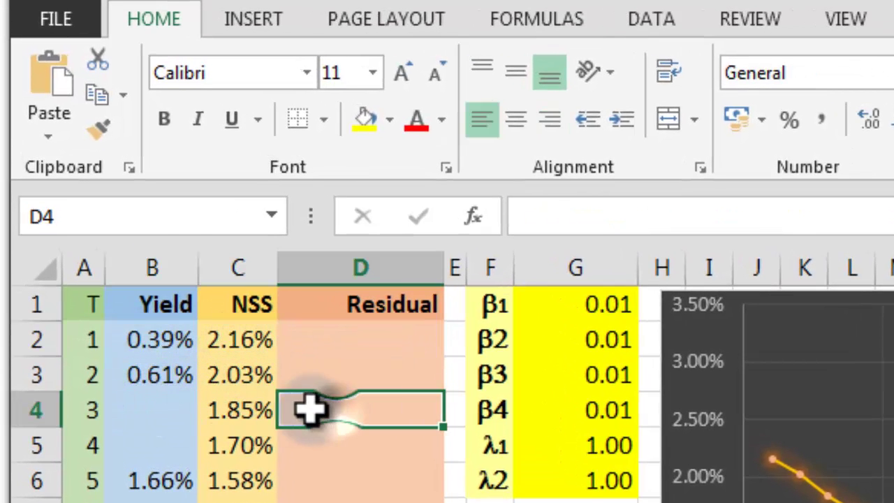
{"action": "left_click", "coordinate": [145, 410]}
{"action": "left_click", "coordinate": [329, 405]}
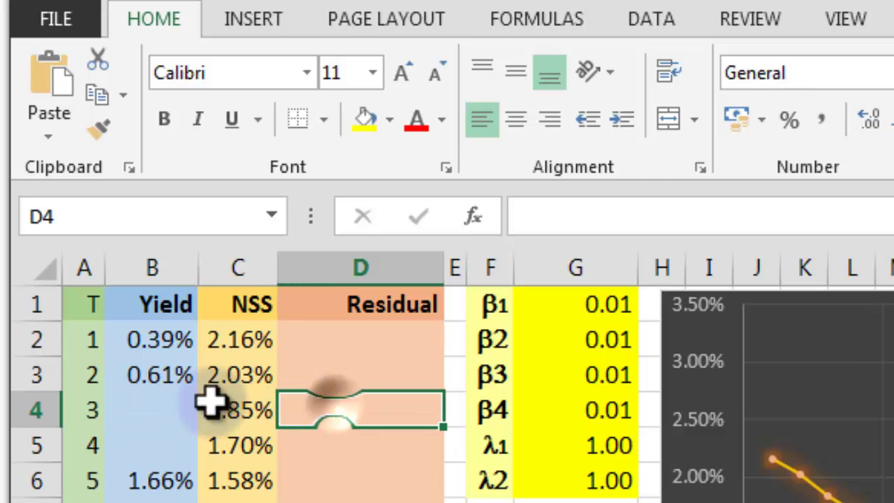
{"action": "left_click", "coordinate": [175, 407]}
{"action": "left_click", "coordinate": [330, 405]}
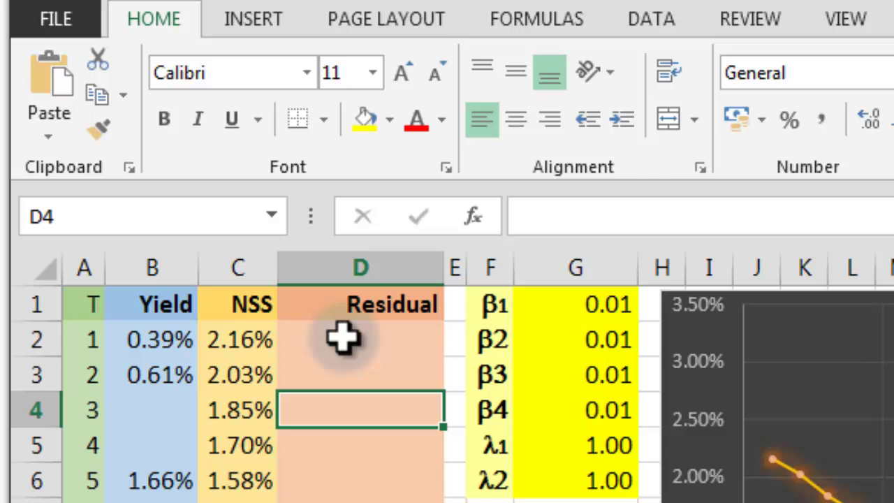
{"action": "left_click", "coordinate": [343, 338]}
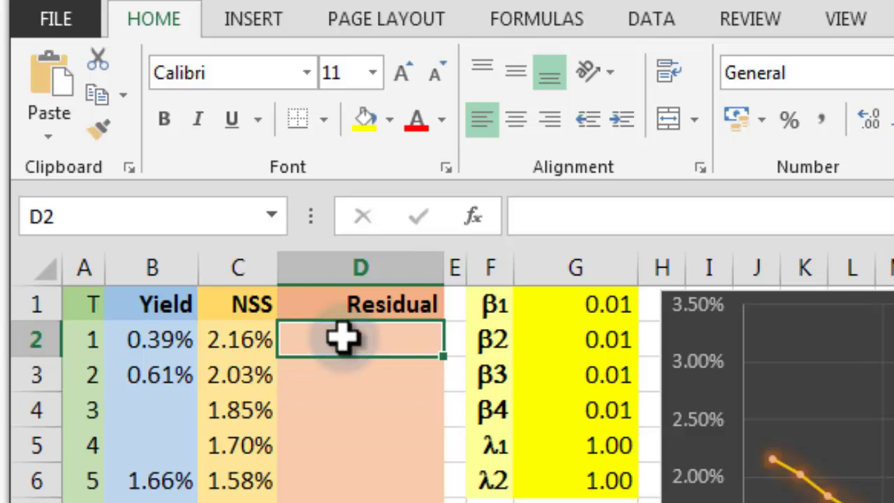
{"action": "type", "text": "=if("}
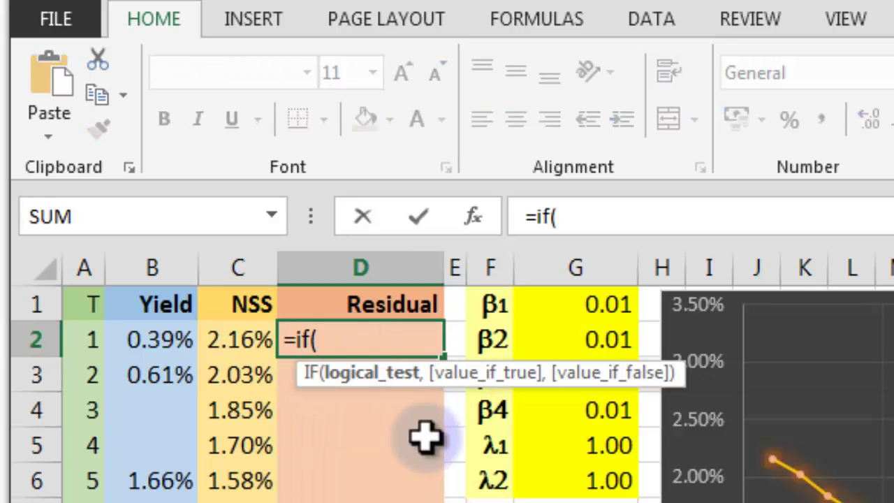
Enter =IF(B2>0,POWER(B2-C2,2),"") in D2, returning 0.000313503
{"action": "left_click", "coordinate": [155, 341]}
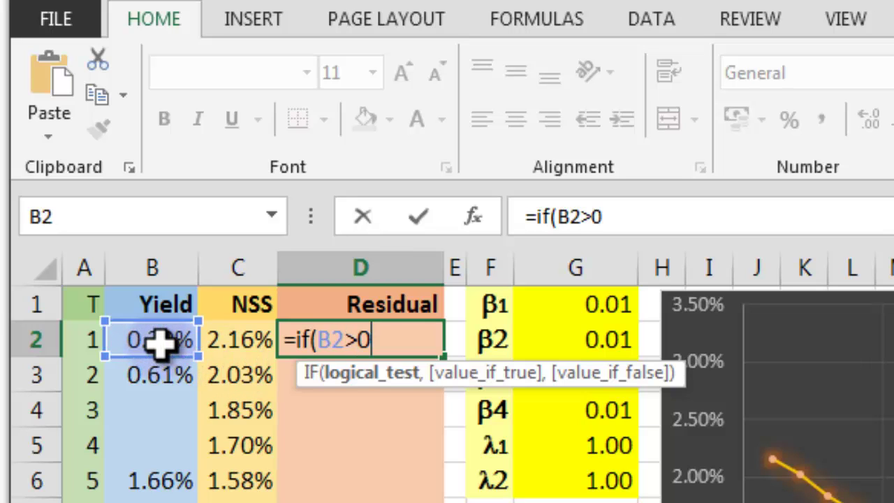
{"action": "type", "text": ">0,p"}
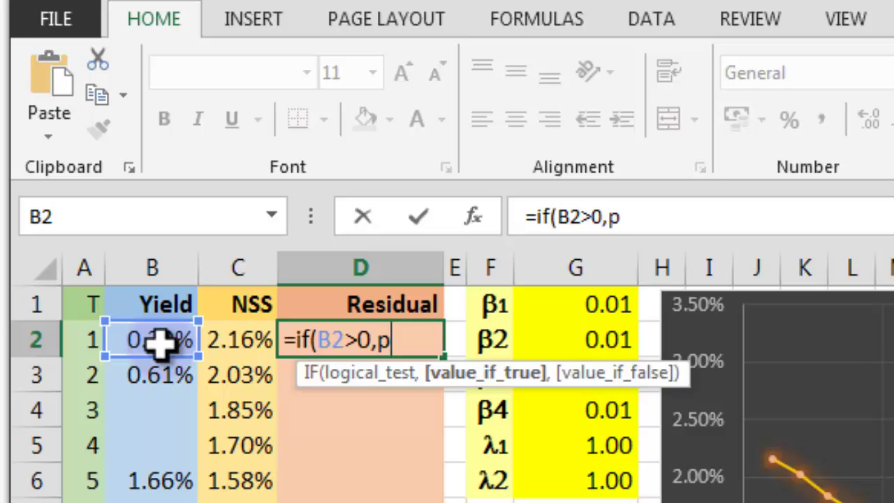
{"action": "type", "text": "ower("}
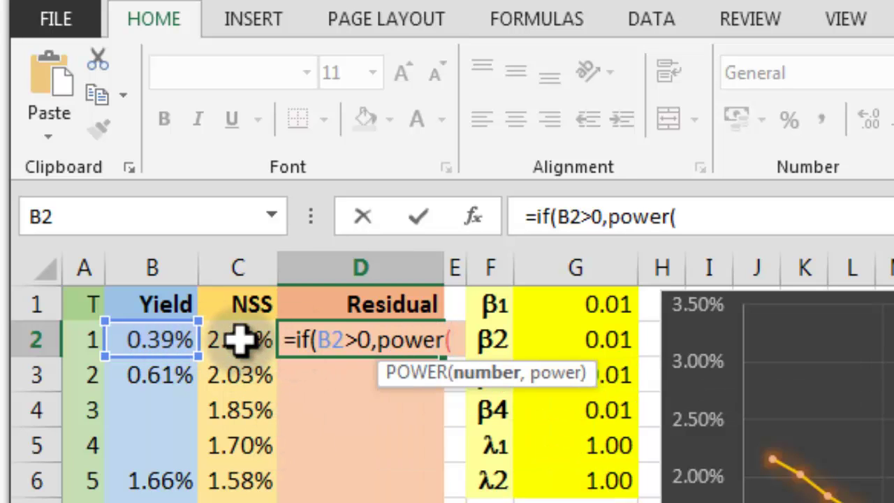
{"action": "left_click", "coordinate": [161, 338]}
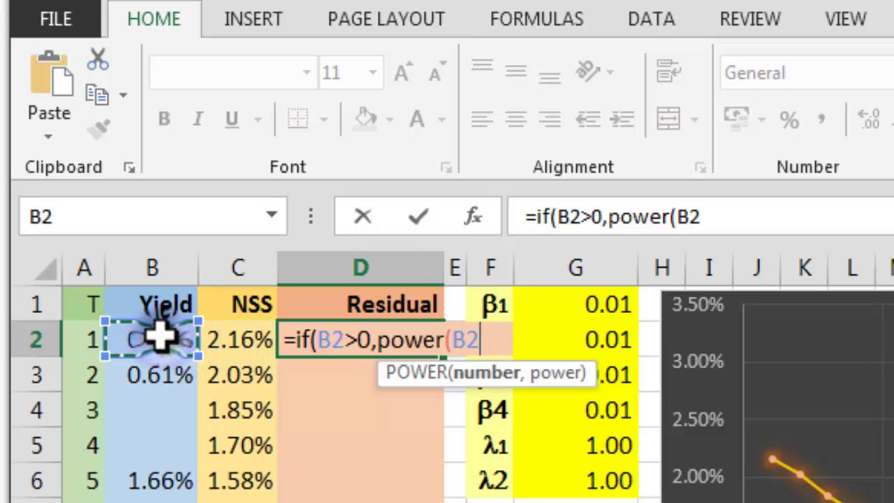
{"action": "left_click", "coordinate": [249, 342]}
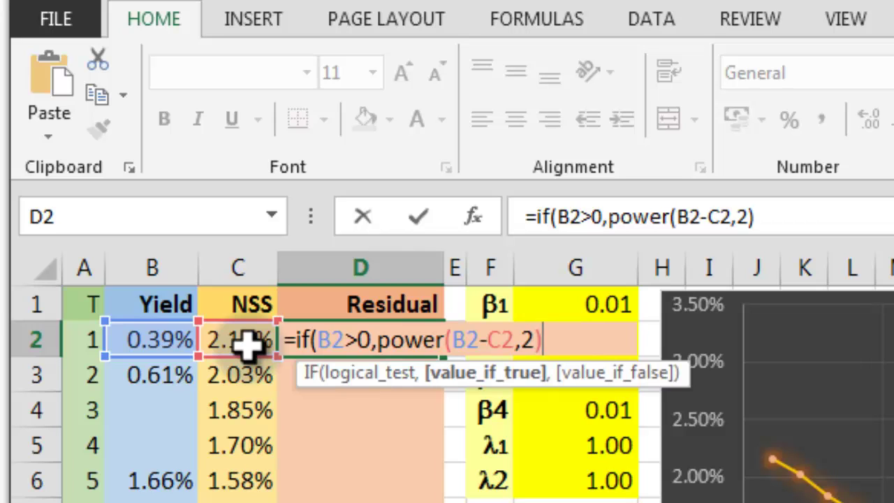
{"action": "type", "text": ","}
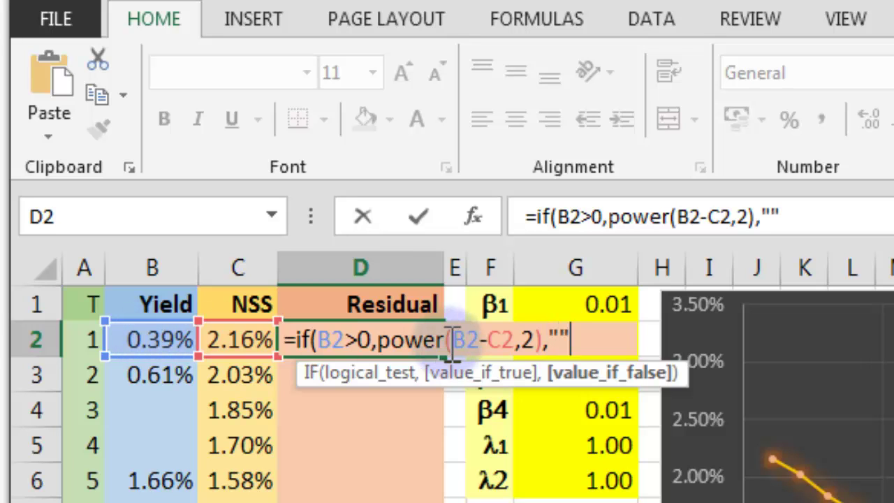
{"action": "key", "text": "Return"}
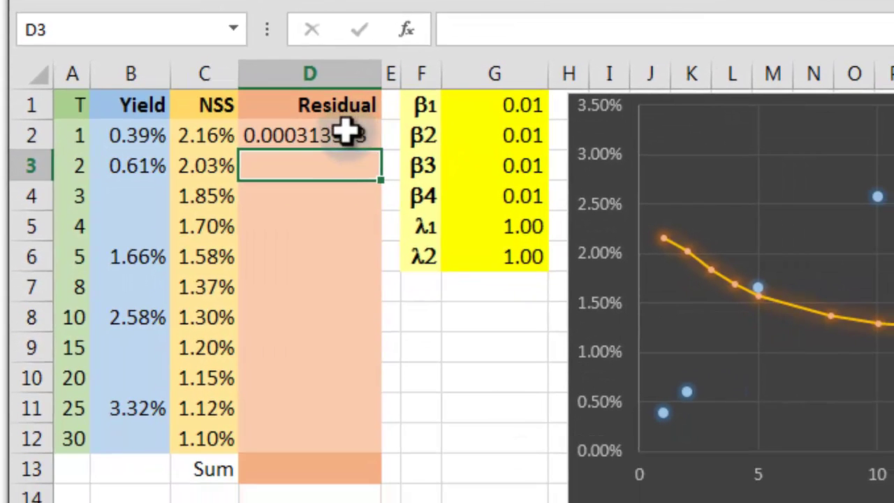
Fill the D2 residual formula down to D12, then select C12 to view its NSS formula
{"action": "left_click", "coordinate": [373, 227]}
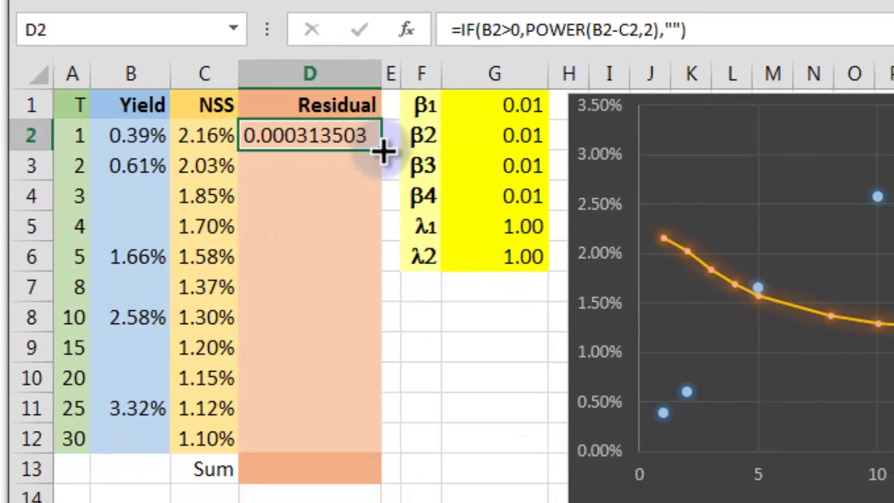
{"action": "left_click_drag", "start_coordinate": [384, 185], "coordinate": [384, 432]}
{"action": "left_click", "coordinate": [475, 380]}
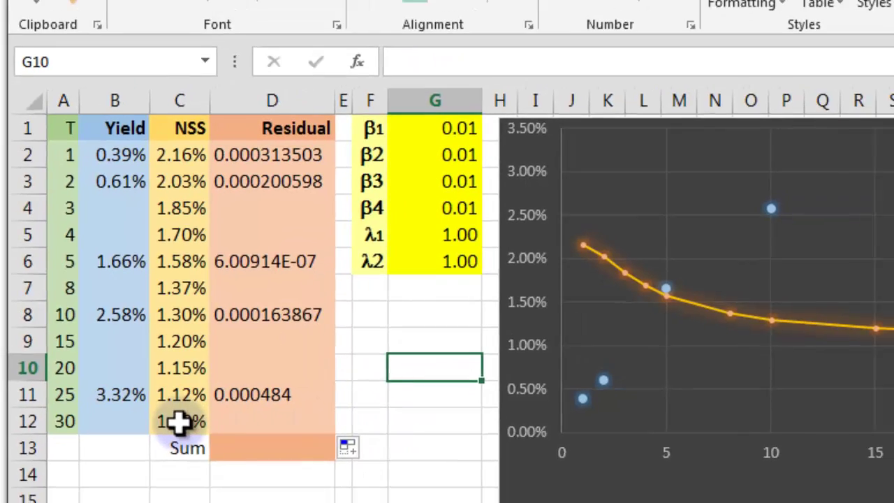
{"action": "left_click", "coordinate": [203, 439]}
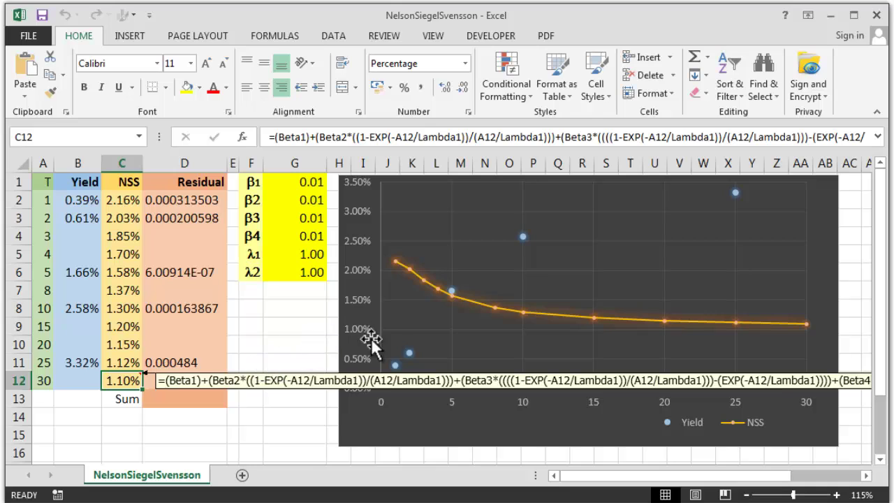
Edit the NSS formula note on C12 and move it down and left
{"action": "left_click", "coordinate": [464, 381]}
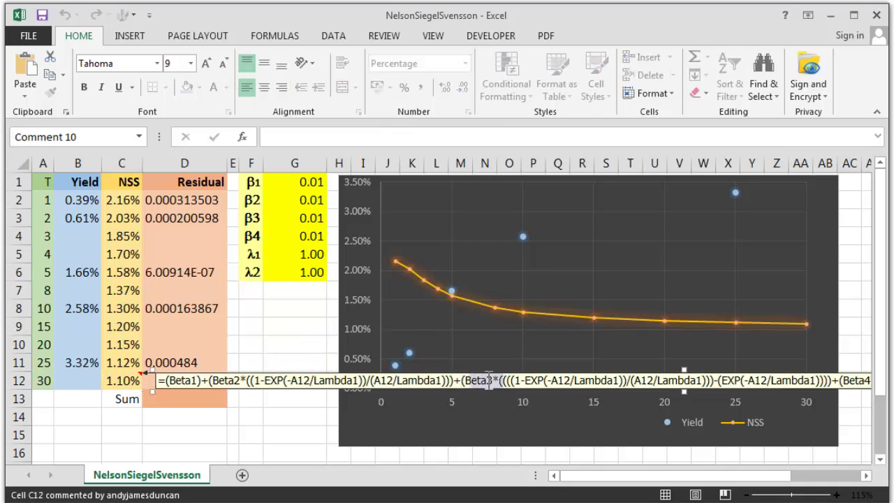
{"action": "key", "text": "ctrl+shift+End"}
{"action": "key", "text": "Delete"}
{"action": "left_click", "coordinate": [291, 349]}
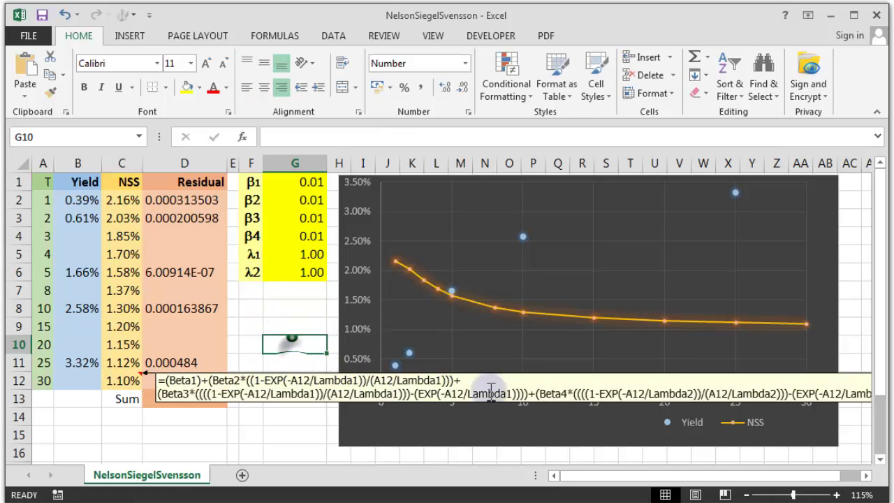
{"action": "left_click", "coordinate": [533, 393]}
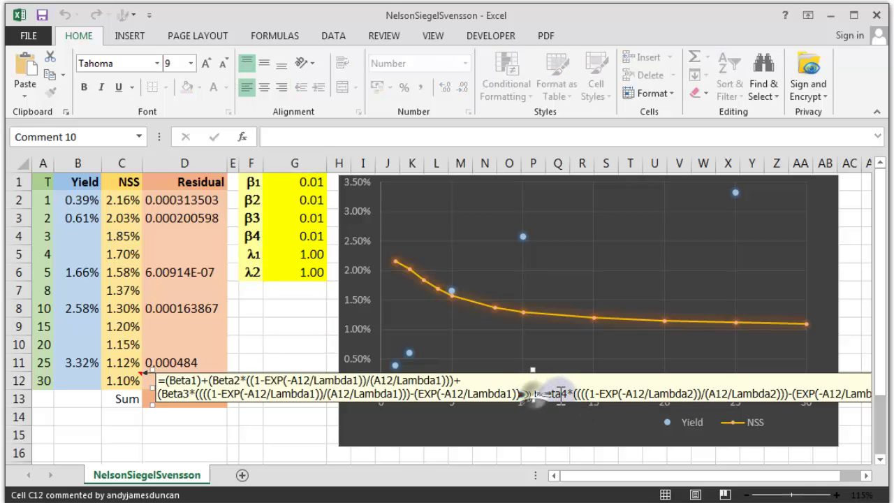
{"action": "left_click", "coordinate": [307, 342]}
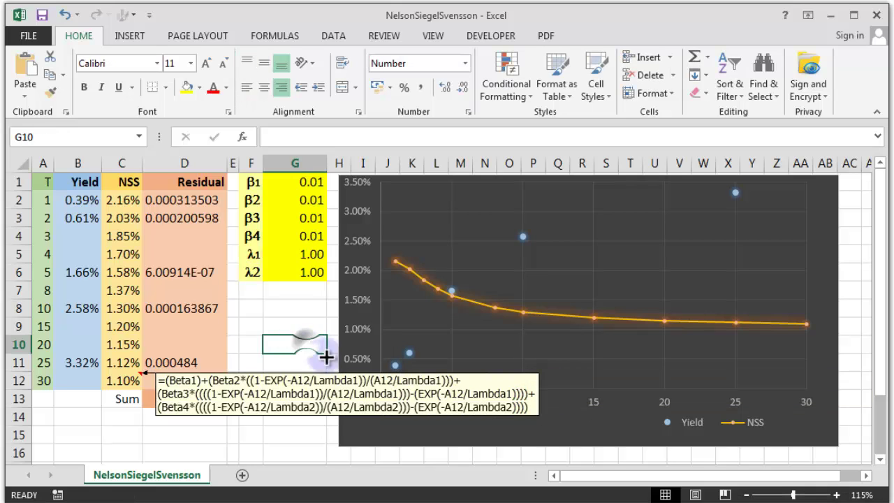
{"action": "left_click_drag", "start_coordinate": [353, 377], "coordinate": [231, 417]}
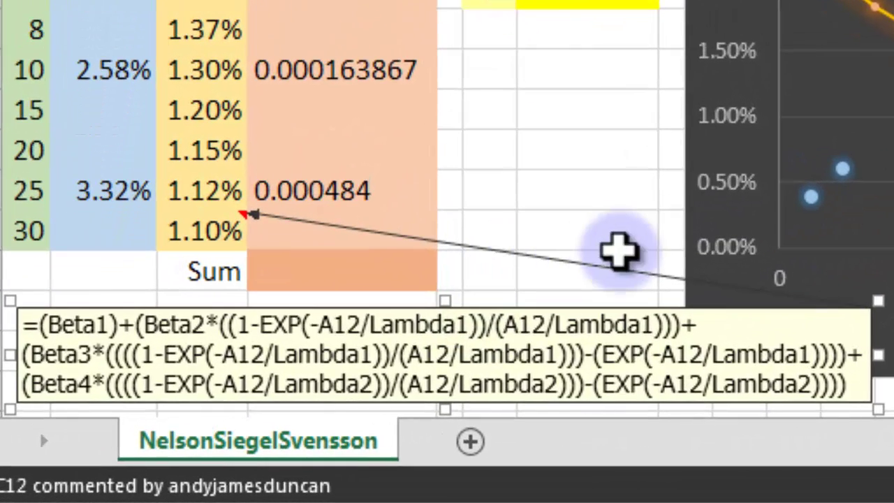
Move the residual formula note beside the maturity-10 residual in D8
{"action": "left_click", "coordinate": [367, 76]}
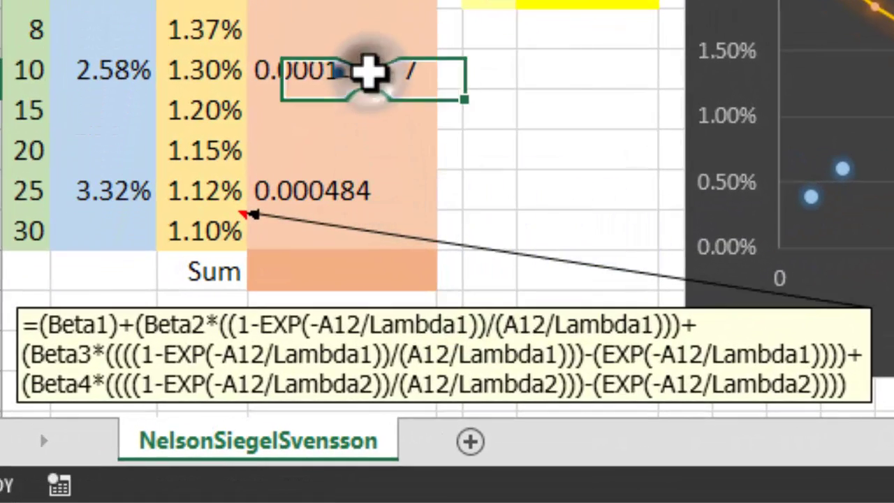
{"action": "mouse_move", "coordinate": [428, 70]}
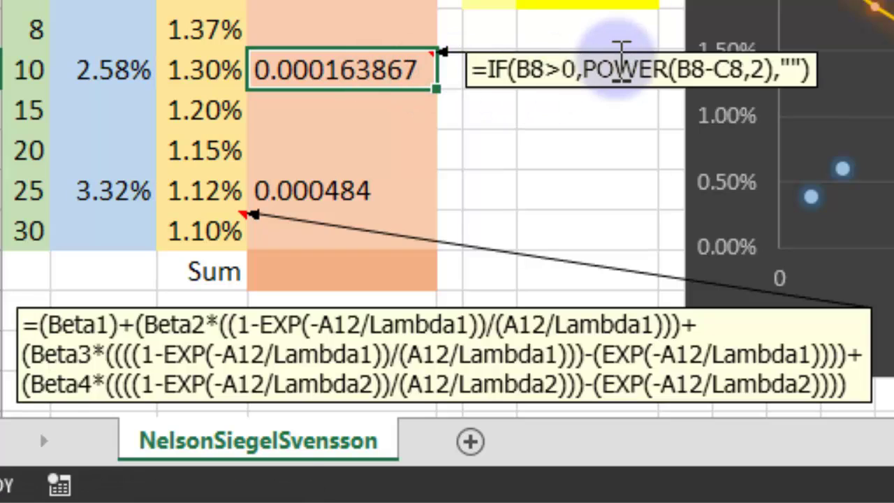
{"action": "left_click_drag", "start_coordinate": [631, 44], "coordinate": [457, 111]}
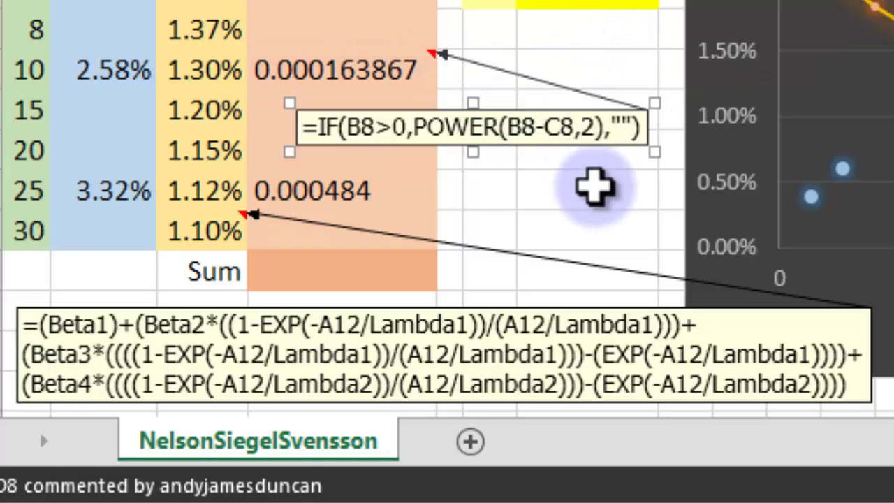
{"action": "left_click", "coordinate": [594, 185]}
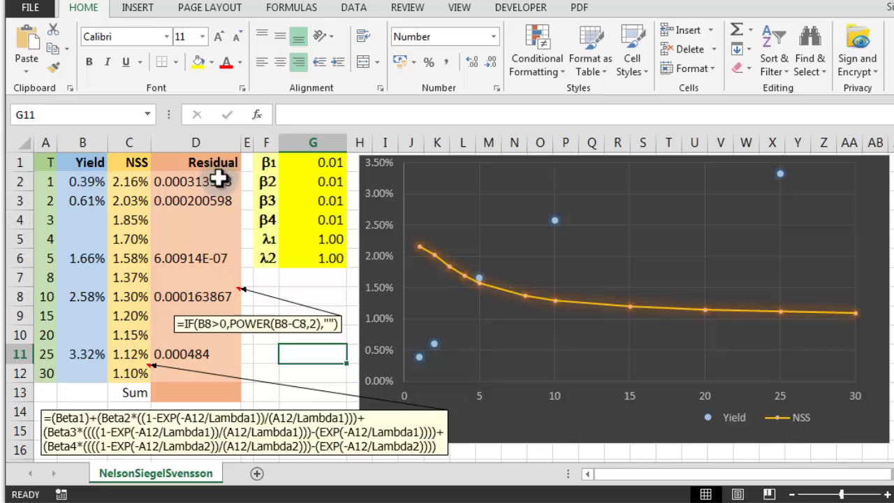
Check the residuals for maturities 1, 2, 5, 10, 25 and the chart's Yield and NSS series
{"action": "left_click", "coordinate": [222, 159]}
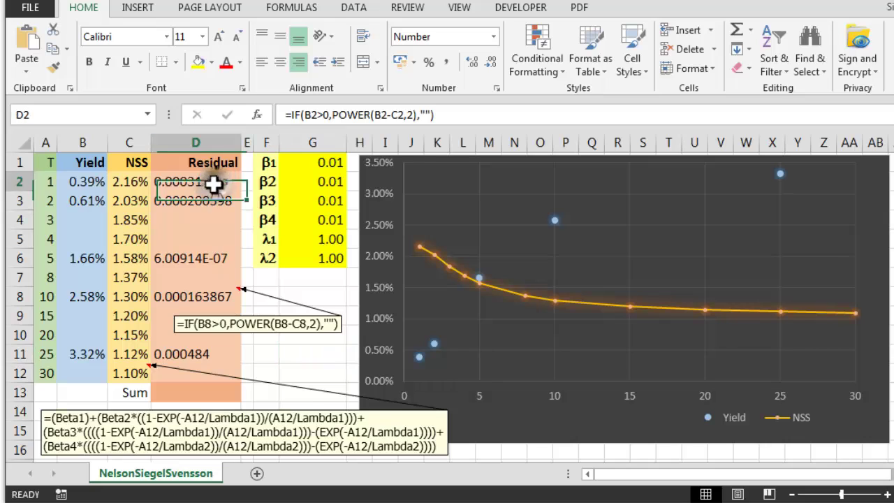
{"action": "left_click", "coordinate": [210, 179]}
{"action": "left_click", "coordinate": [187, 258]}
{"action": "left_click", "coordinate": [188, 296]}
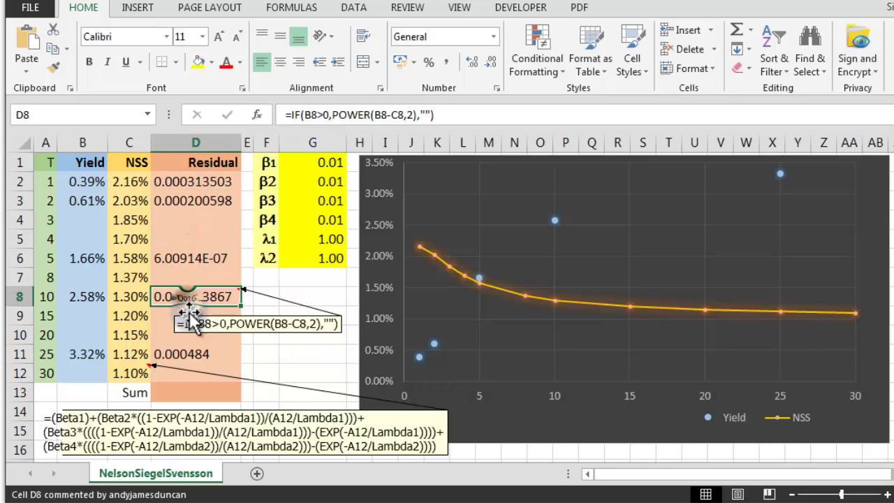
{"action": "left_click", "coordinate": [187, 354]}
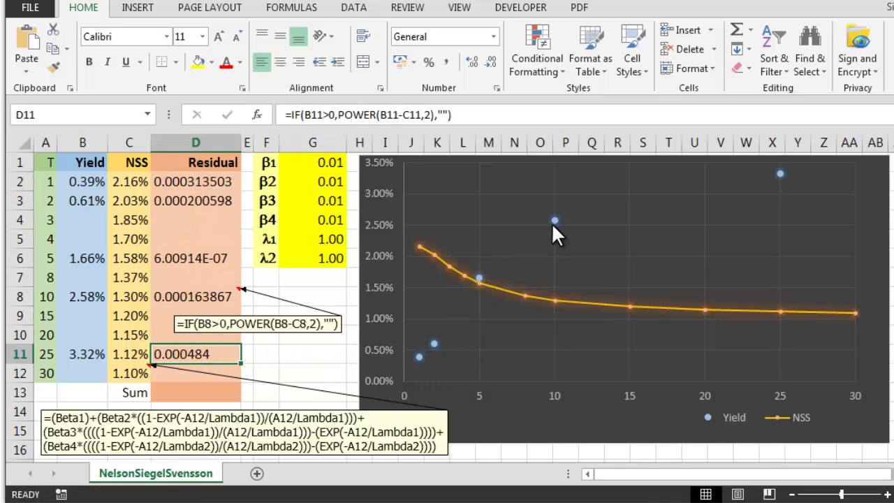
{"action": "left_click", "coordinate": [555, 219]}
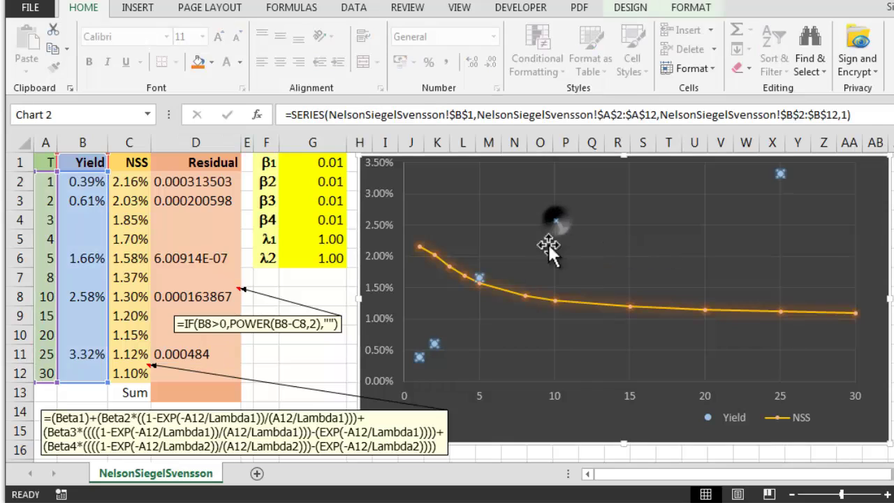
{"action": "left_click", "coordinate": [554, 298]}
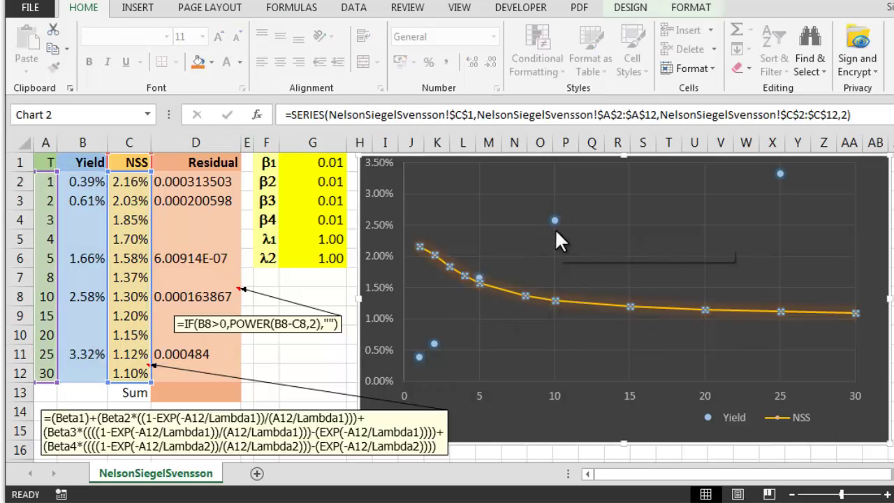
{"action": "left_click", "coordinate": [306, 290]}
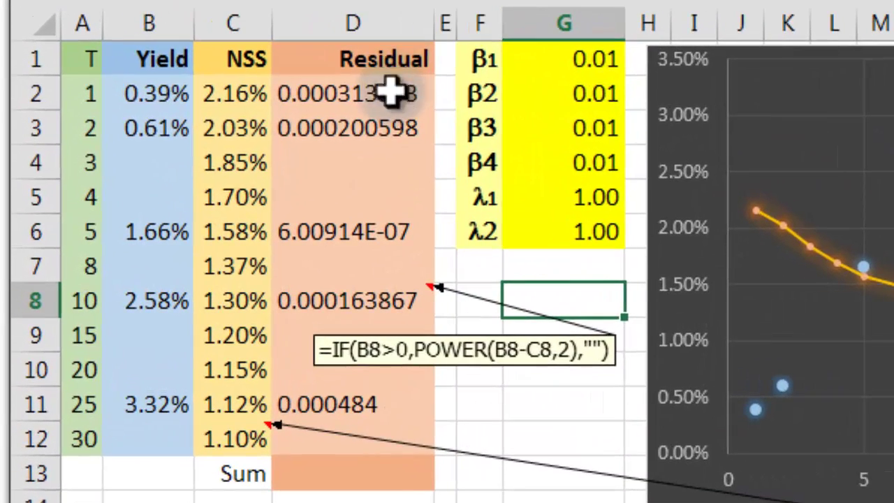
Enter =SUM(D2:D12) in D13 with AutoSum, totalling 0.001162569
{"action": "left_click", "coordinate": [372, 469]}
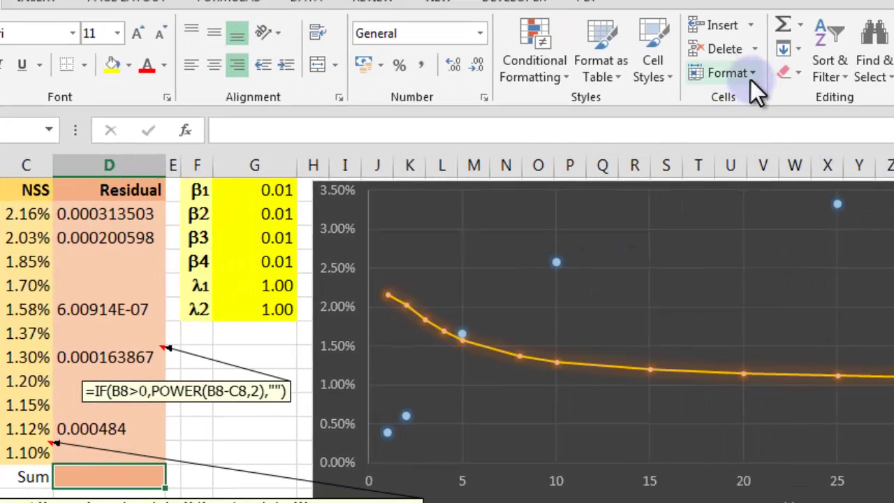
{"action": "left_click", "coordinate": [784, 25]}
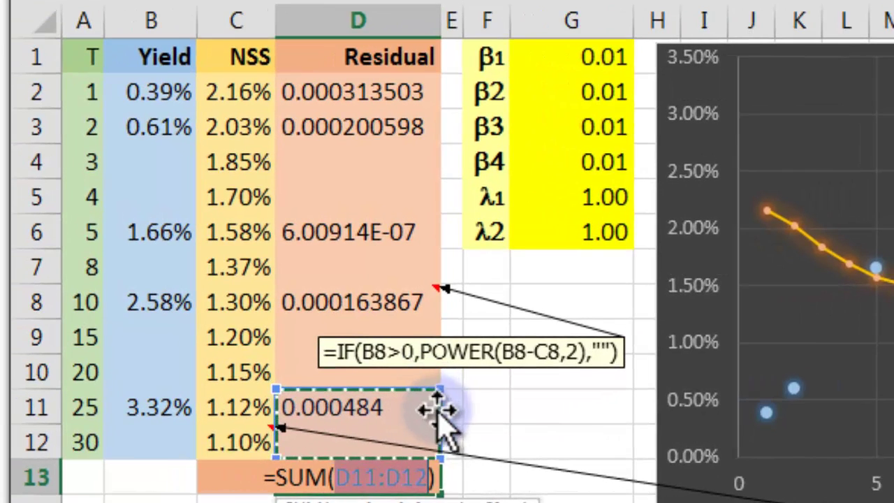
{"action": "left_click_drag", "start_coordinate": [438, 388], "coordinate": [412, 77]}
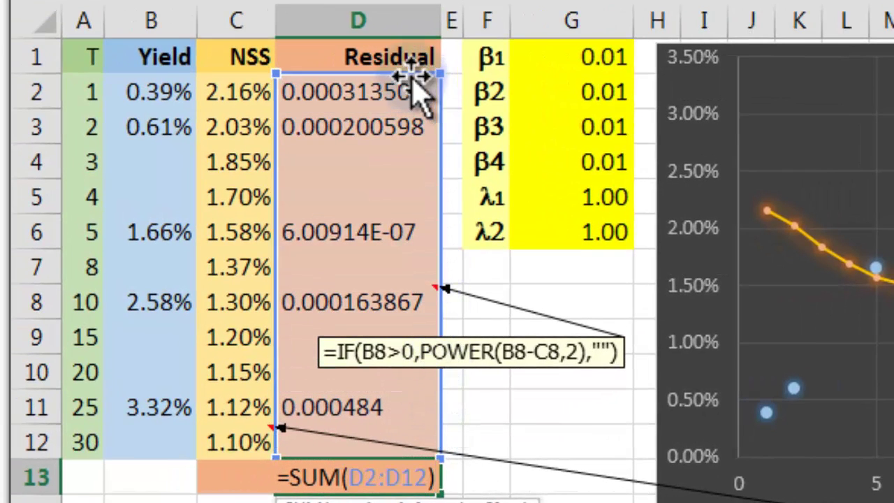
{"action": "key", "text": "Return"}
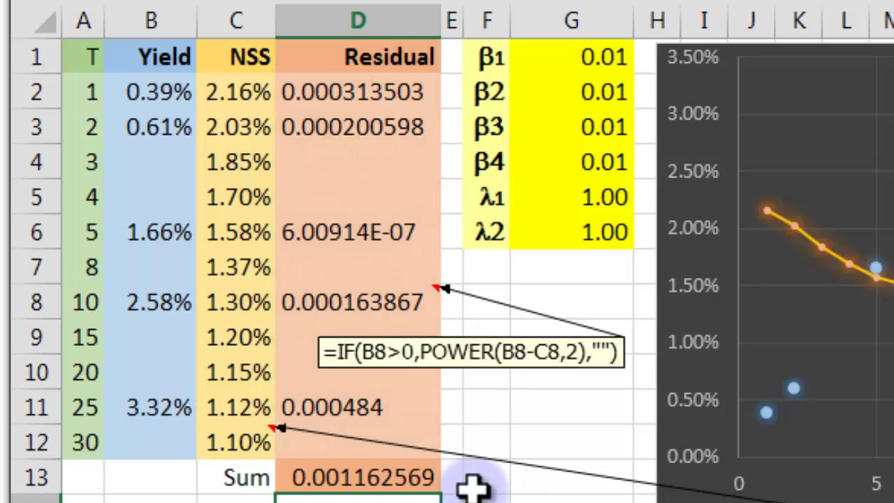
Place the sum formula note beside the Sum cell near row 11
{"action": "left_click", "coordinate": [416, 476]}
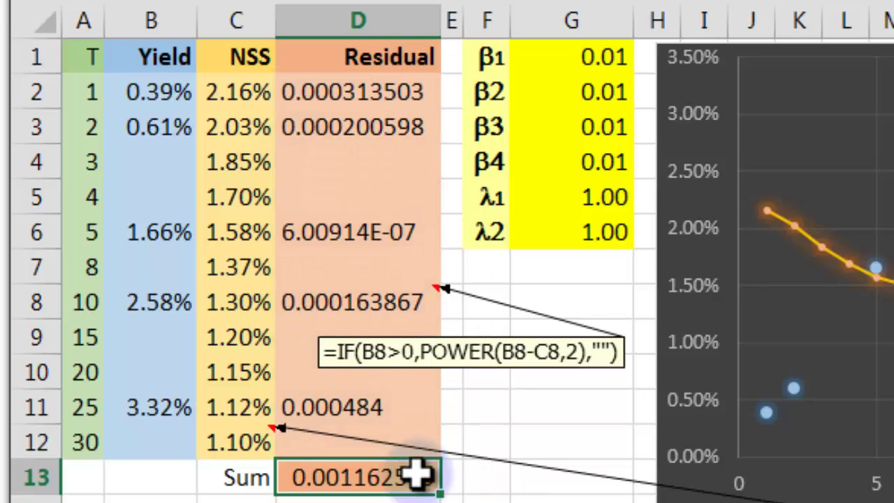
{"action": "left_click_drag", "start_coordinate": [414, 474], "coordinate": [470, 475]}
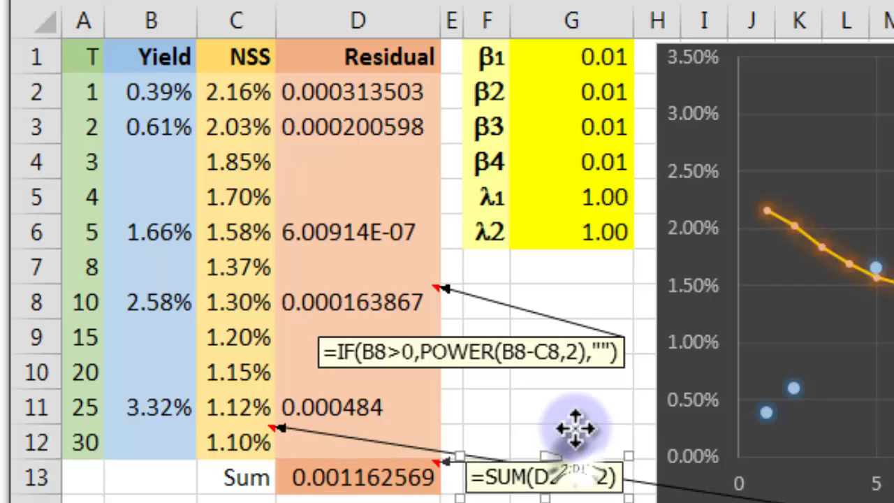
{"action": "left_click_drag", "start_coordinate": [576, 426], "coordinate": [591, 409]}
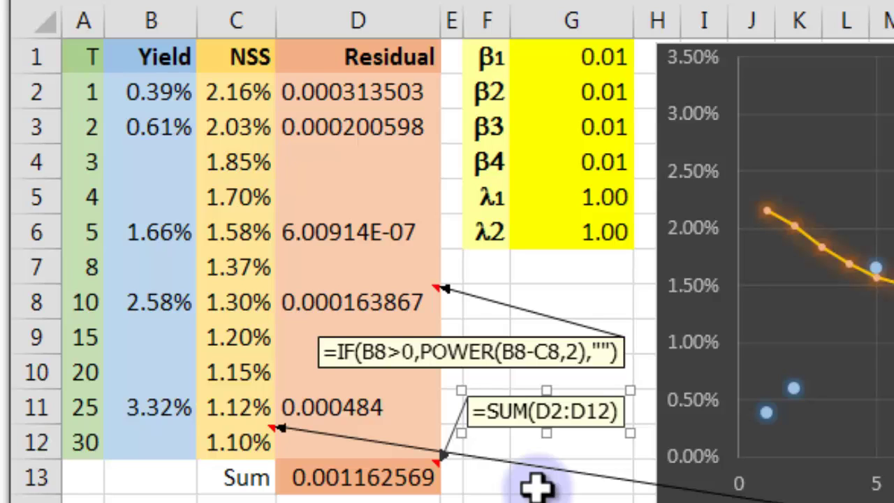
{"action": "left_click_drag", "start_coordinate": [603, 56], "coordinate": [594, 230]}
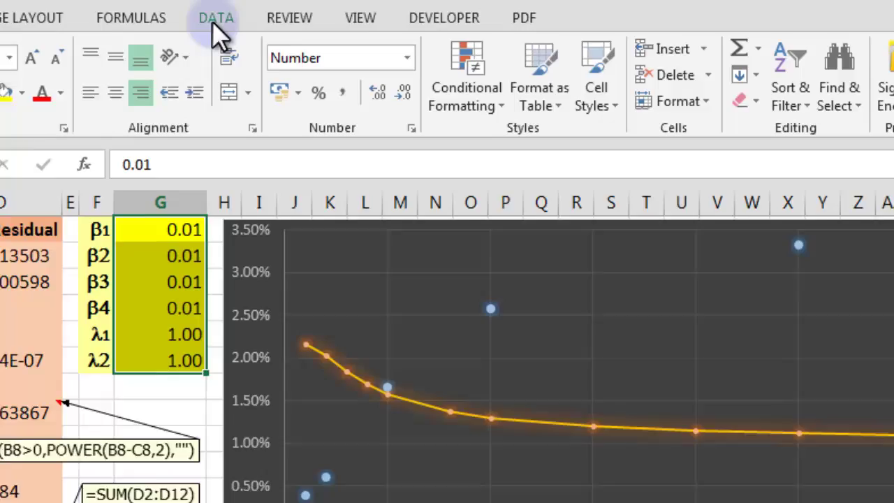
Run Solver minimising $D$13 by changing $G$1:$G$6, allowing negative values, with GRG Nonlinear
{"action": "left_click", "coordinate": [336, 11]}
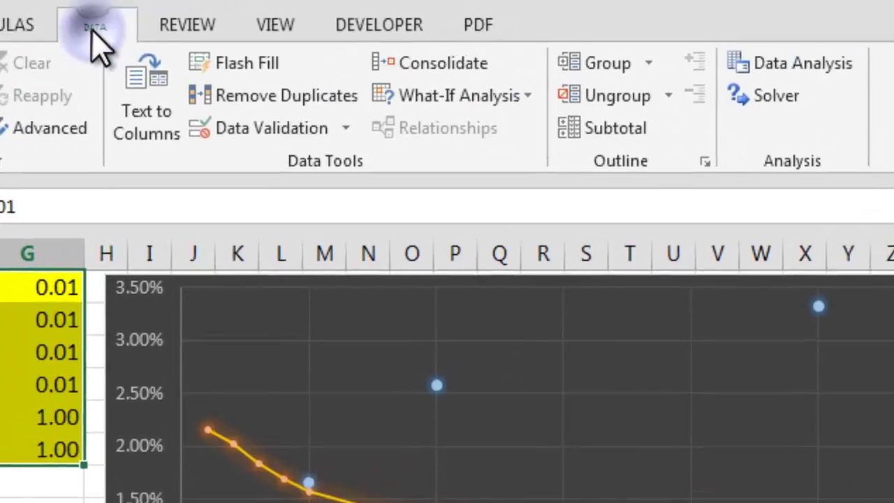
{"action": "left_click", "coordinate": [782, 102]}
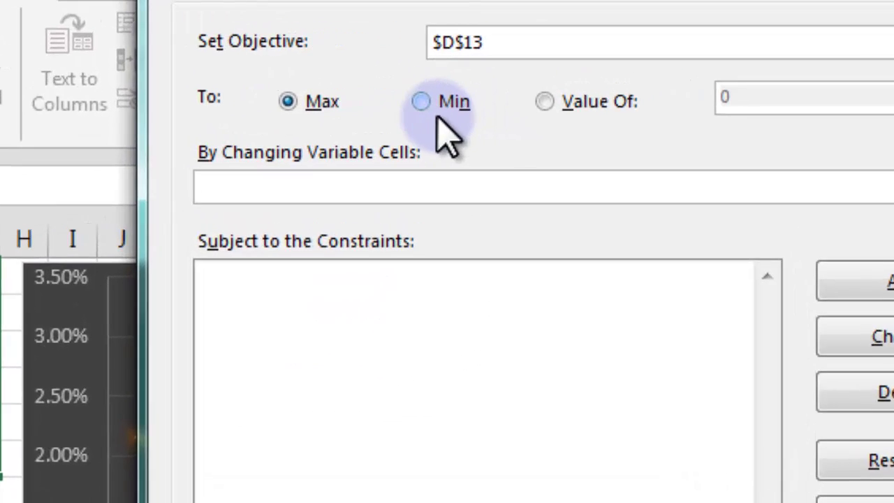
{"action": "left_click", "coordinate": [577, 69]}
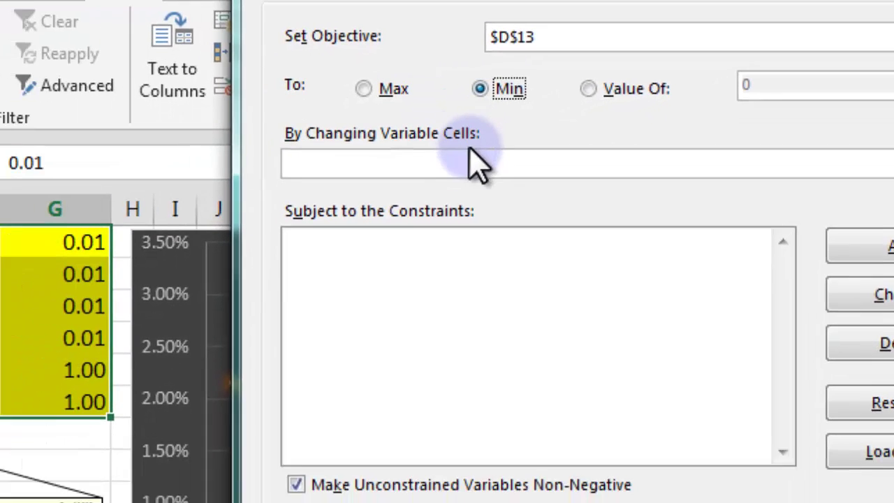
{"action": "left_click", "coordinate": [288, 233]}
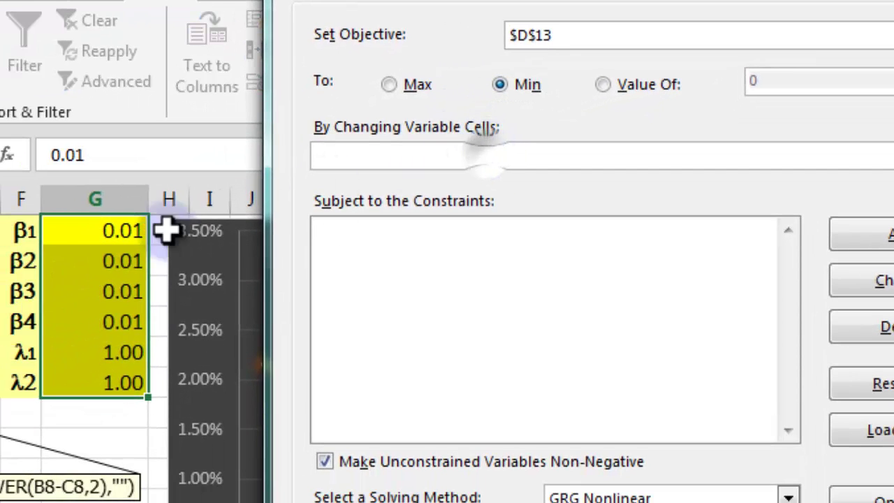
{"action": "left_click_drag", "start_coordinate": [104, 230], "coordinate": [102, 379]}
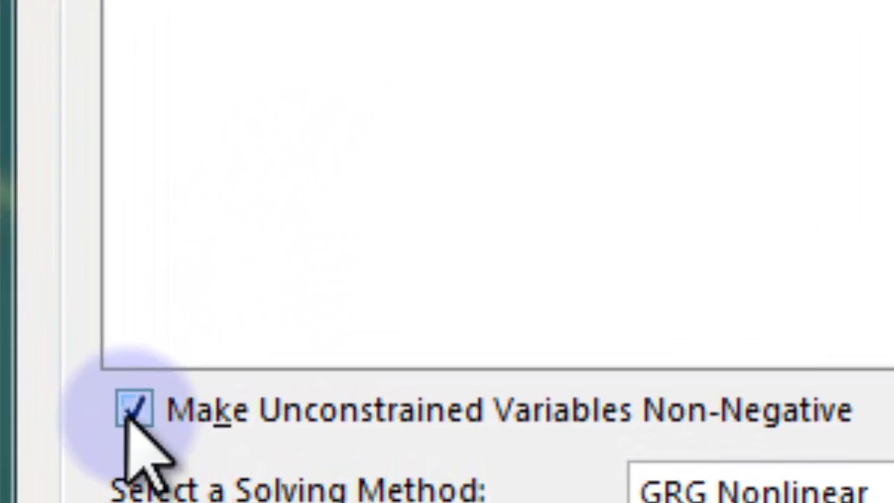
{"action": "left_click", "coordinate": [324, 461]}
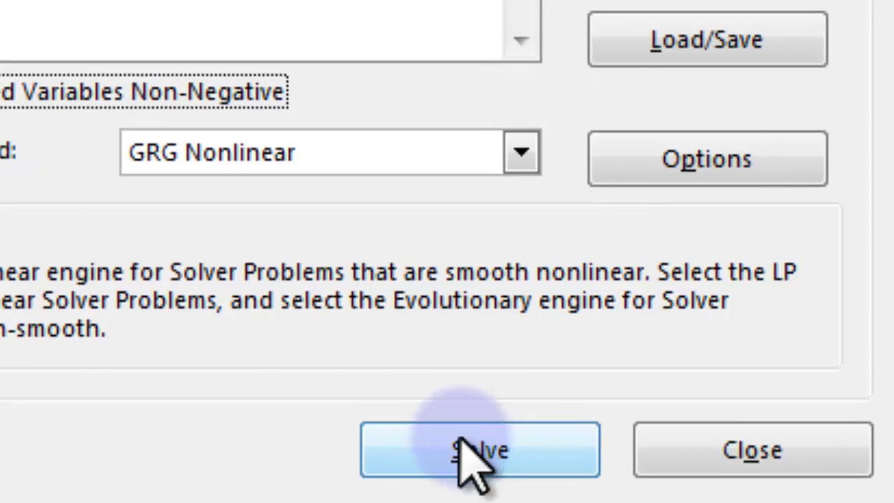
{"action": "left_click", "coordinate": [565, 462]}
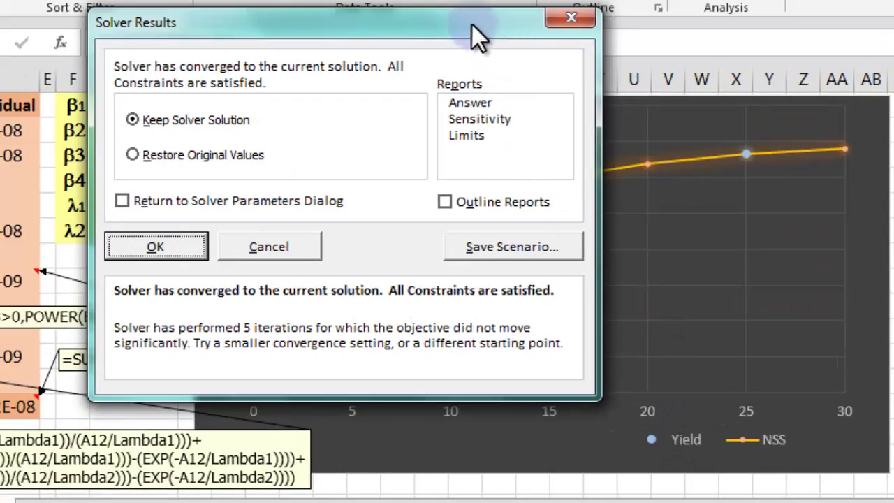
Keep Solver's solution in the Solver Results dialog
{"action": "left_click_drag", "start_coordinate": [472, 24], "coordinate": [14, 49]}
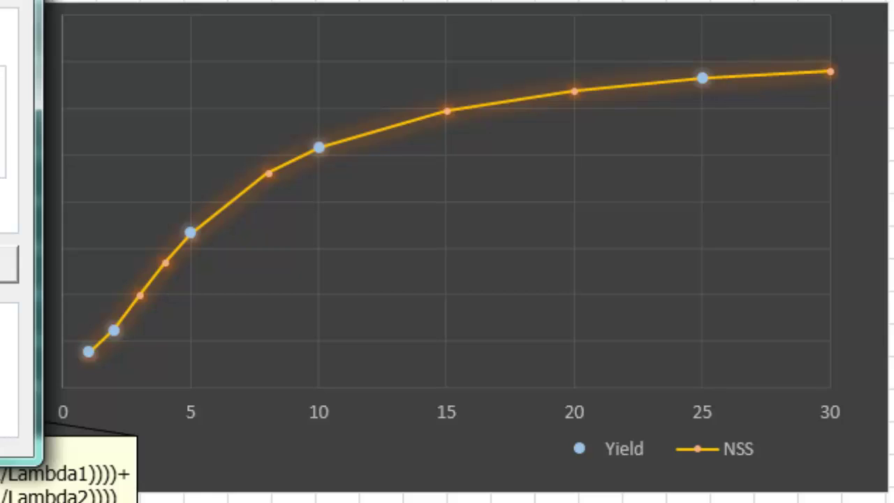
{"action": "left_click_drag", "start_coordinate": [14, 7], "coordinate": [393, 86]}
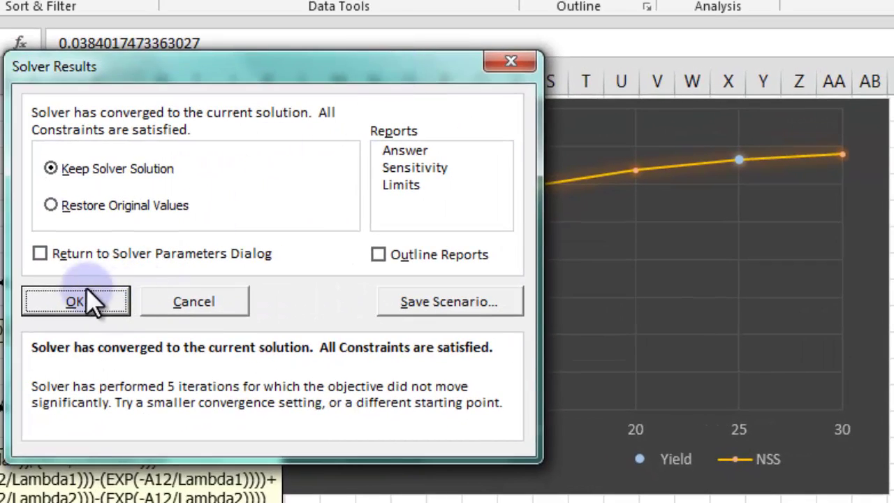
{"action": "left_click", "coordinate": [88, 304]}
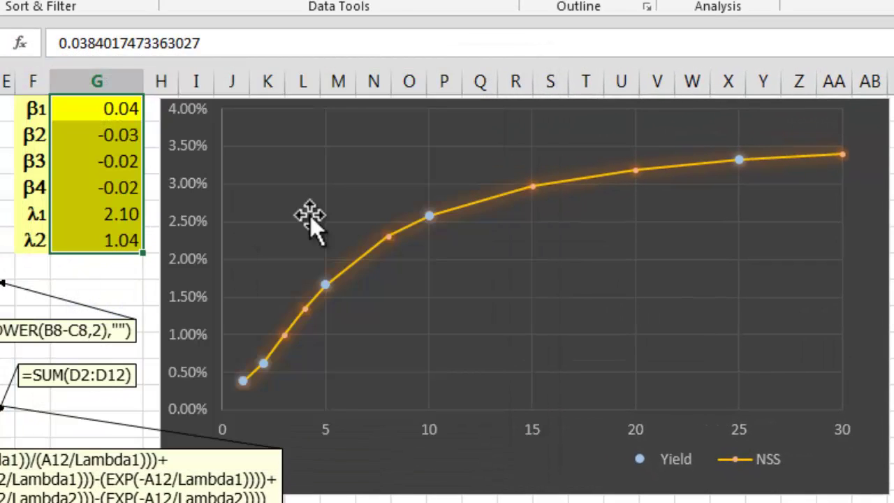
Check the fitted parameters 0.04, -0.03, -0.02, -0.02, 2.10 and 1.04 in G1:G6
{"action": "left_click", "coordinate": [123, 106]}
{"action": "left_click", "coordinate": [124, 132]}
{"action": "left_click", "coordinate": [124, 162]}
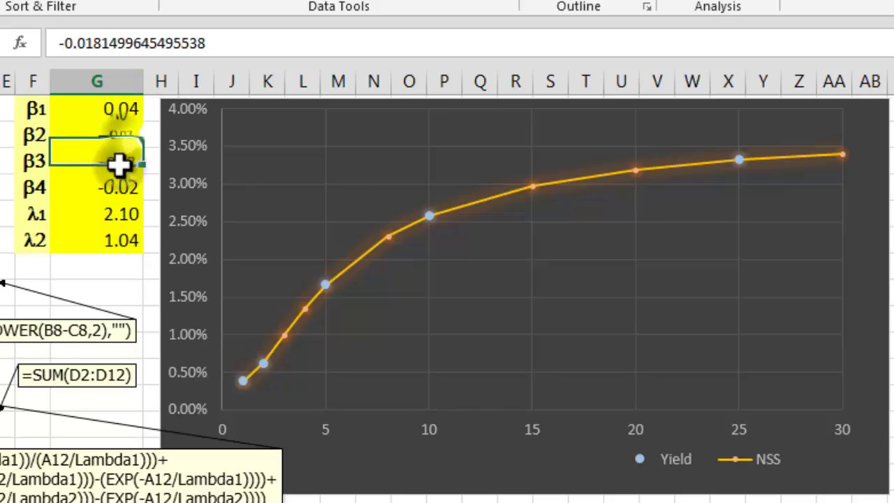
{"action": "left_click", "coordinate": [120, 187]}
{"action": "left_click", "coordinate": [125, 214]}
{"action": "left_click", "coordinate": [128, 239]}
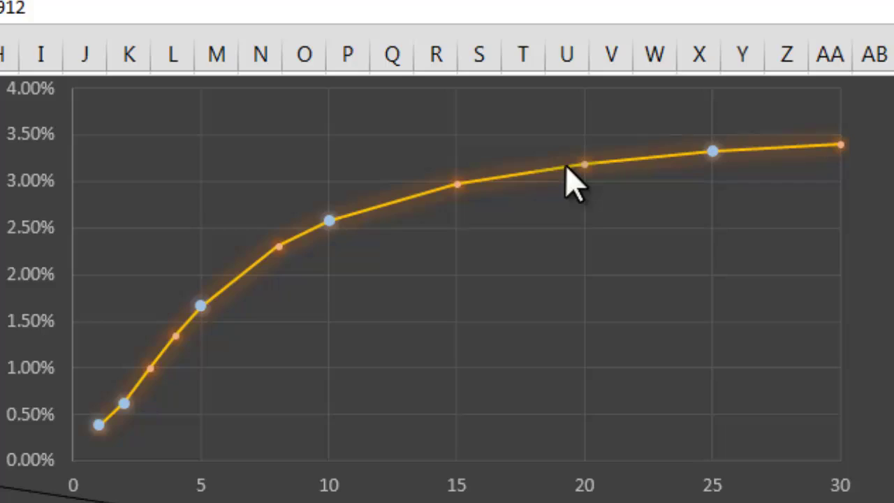
{"action": "mouse_move", "coordinate": [583, 164]}
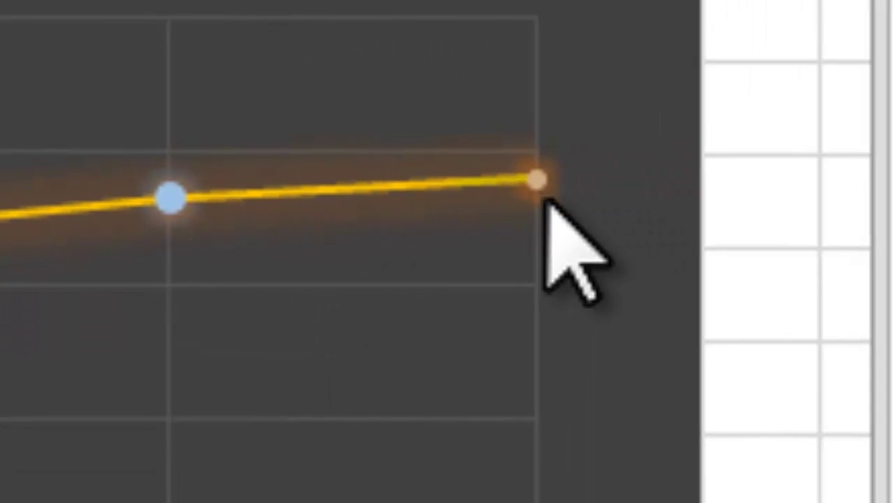
{"action": "mouse_move", "coordinate": [844, 187]}
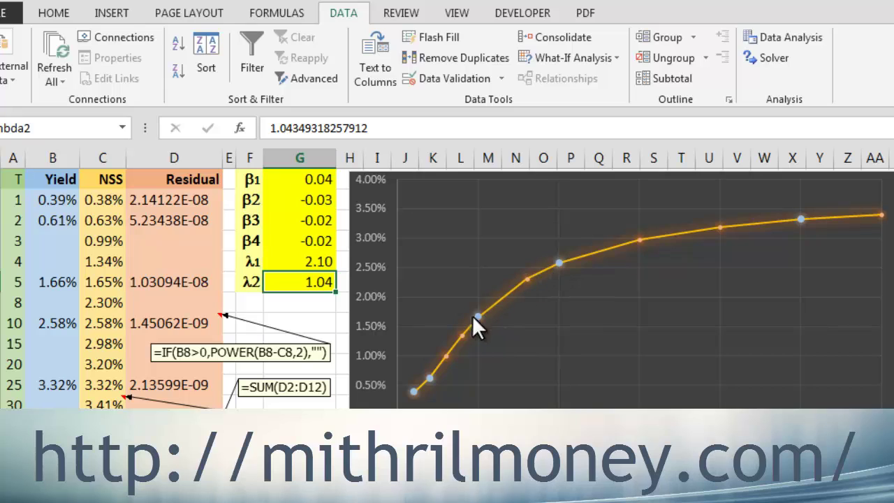
{"action": "mouse_move", "coordinate": [429, 349]}
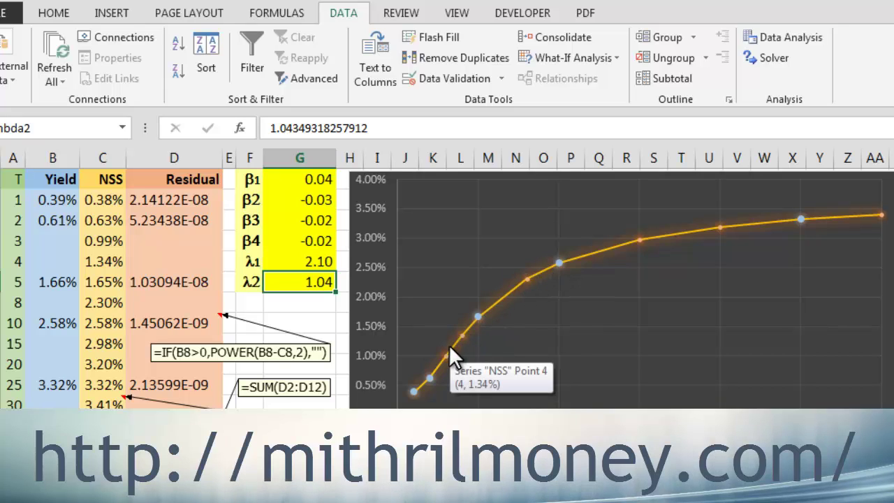